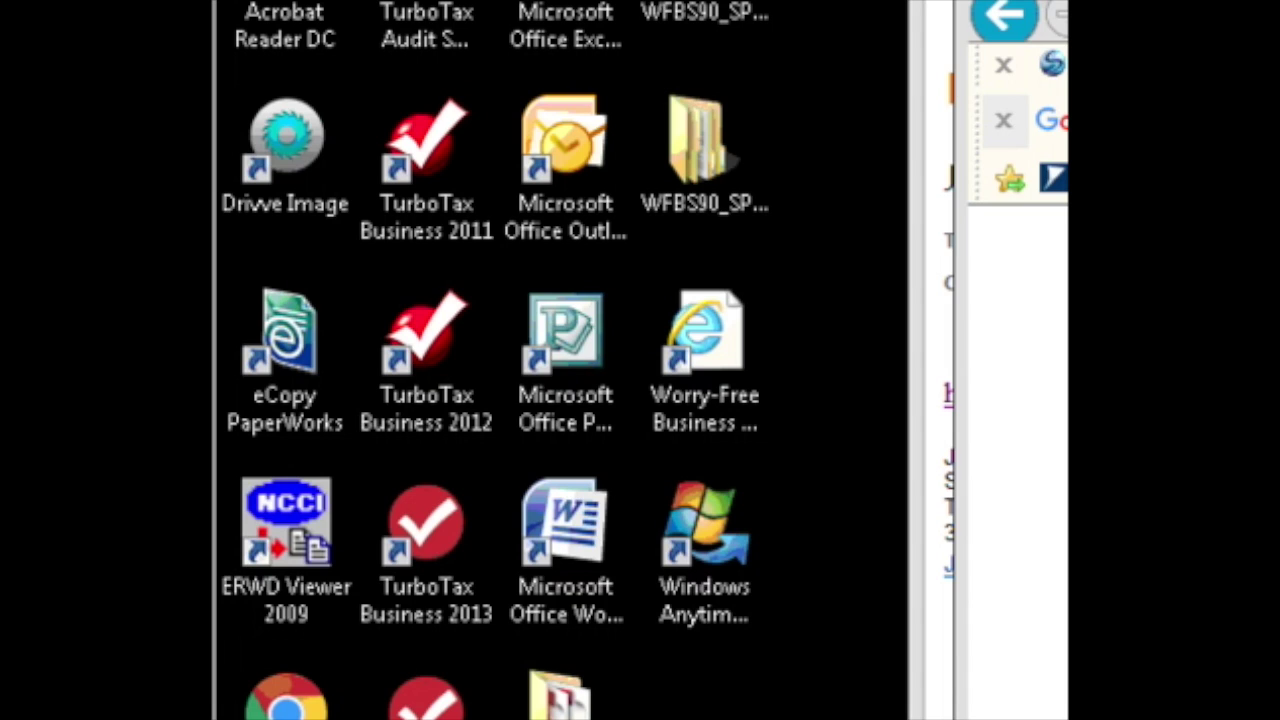
# Launch Drivve Image Toshiba Edition from its desktop shortcut.
pyautogui.click(304, 144)
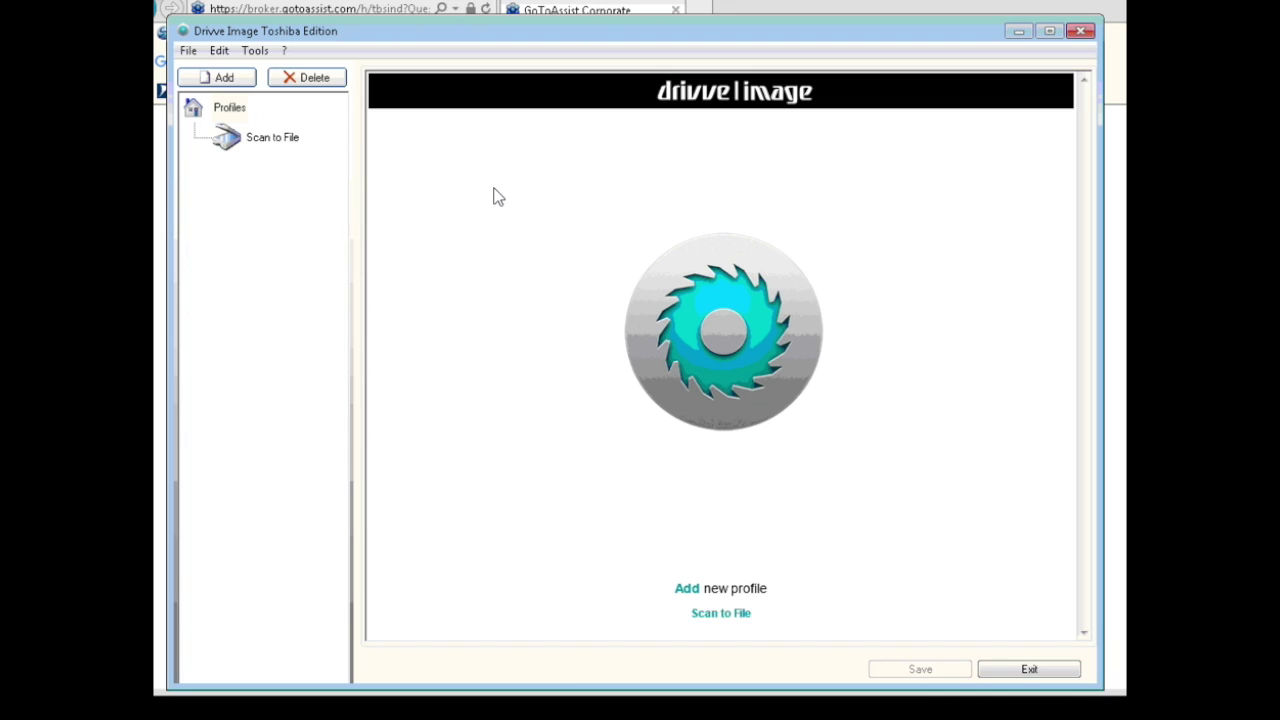
# In Device Management, edit the TOSHIBA e-STUDIO5540C copier at 192.168.0.201.
pyautogui.click(255, 51)
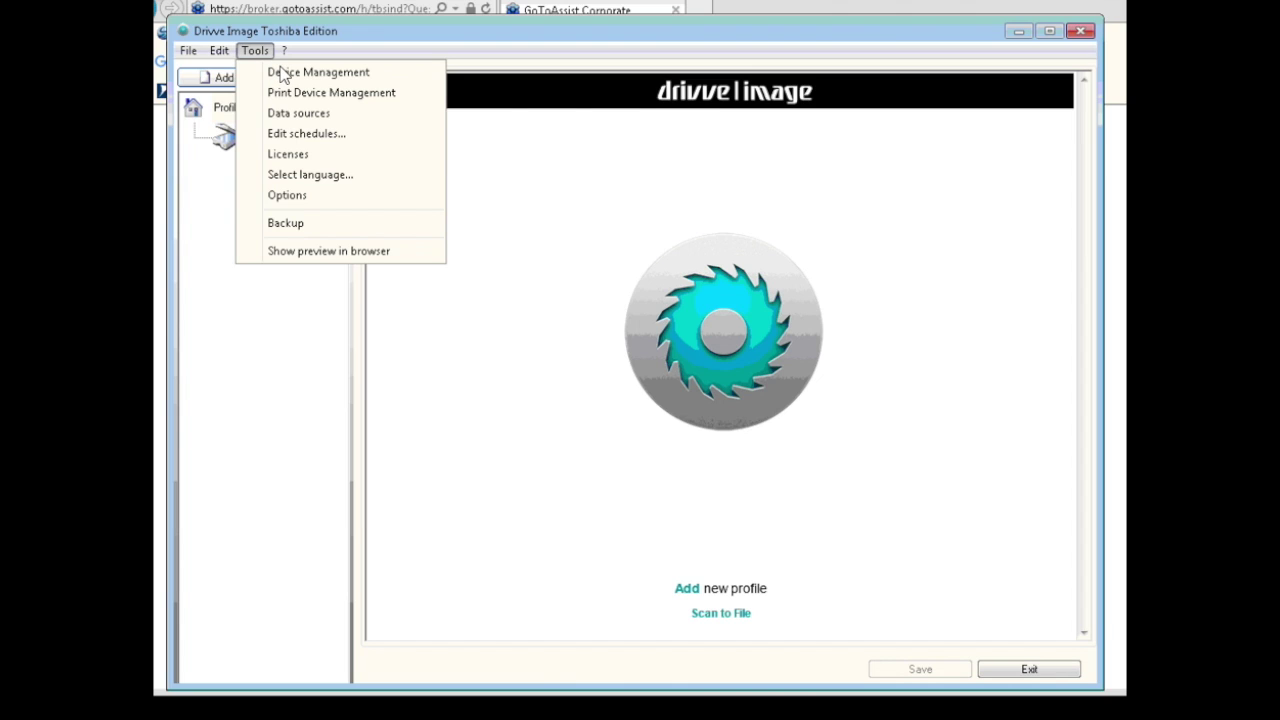
pyautogui.click(284, 86)
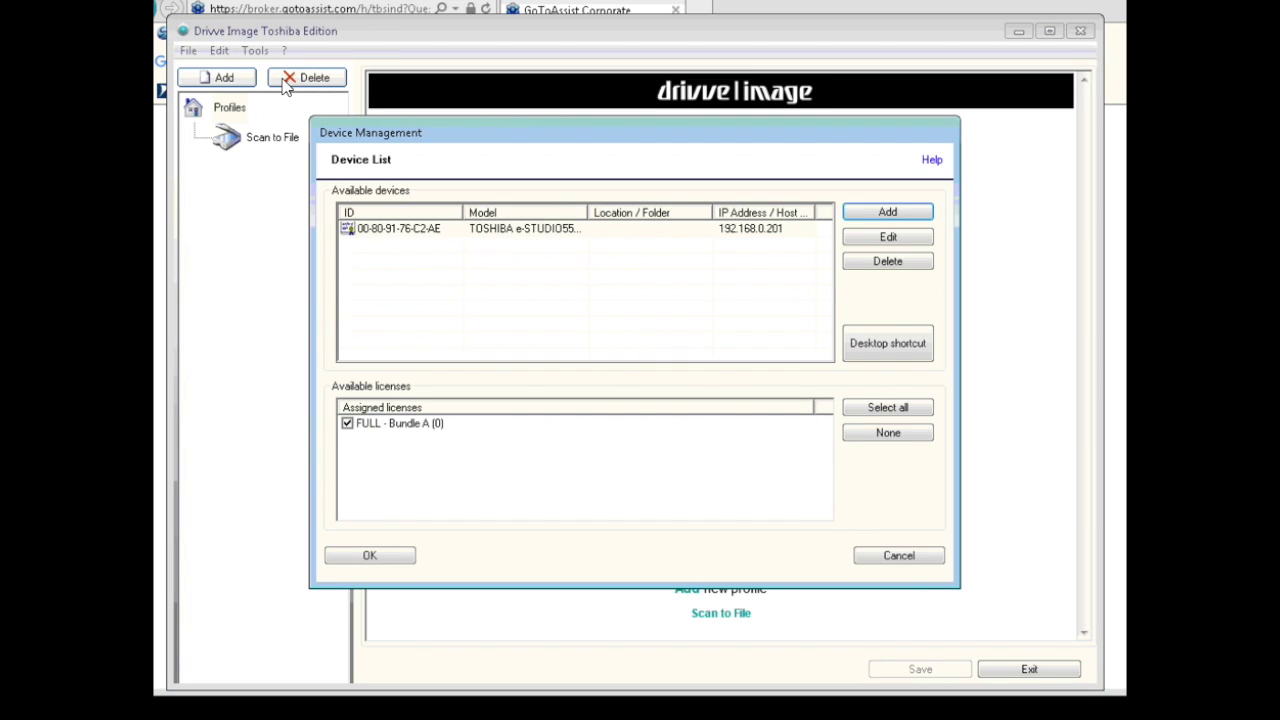
pyautogui.click(379, 239)
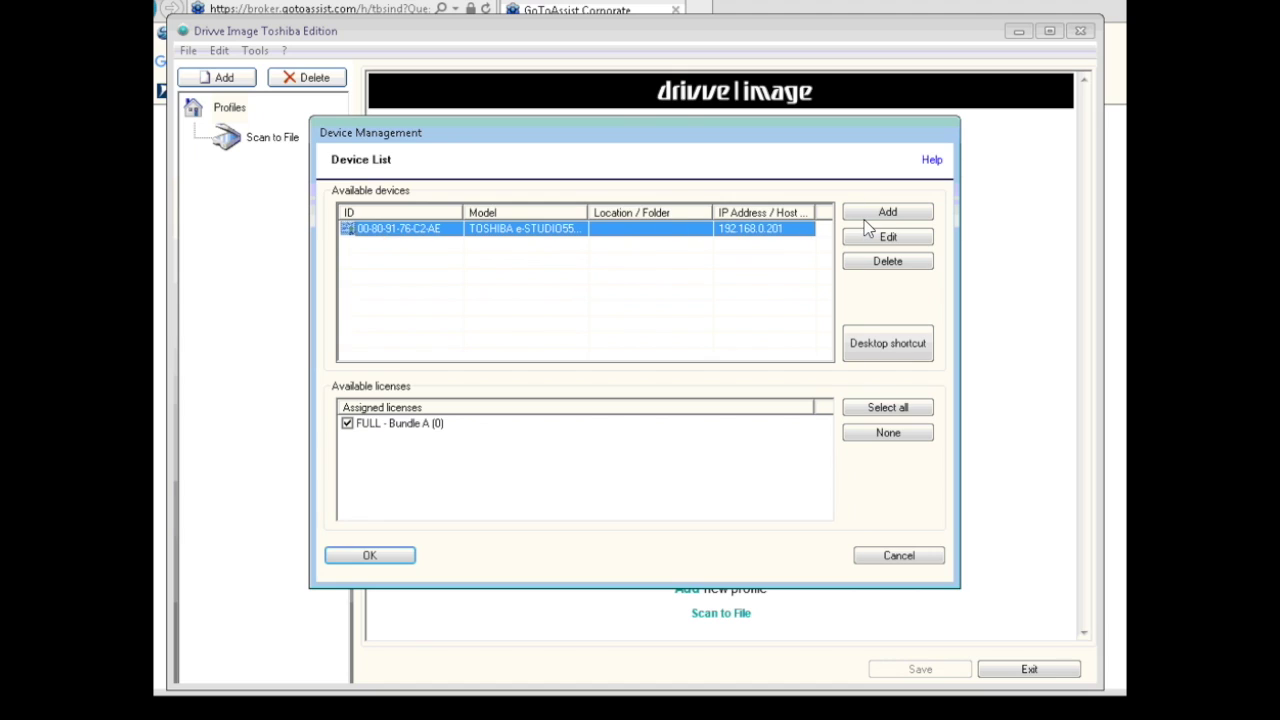
pyautogui.click(893, 241)
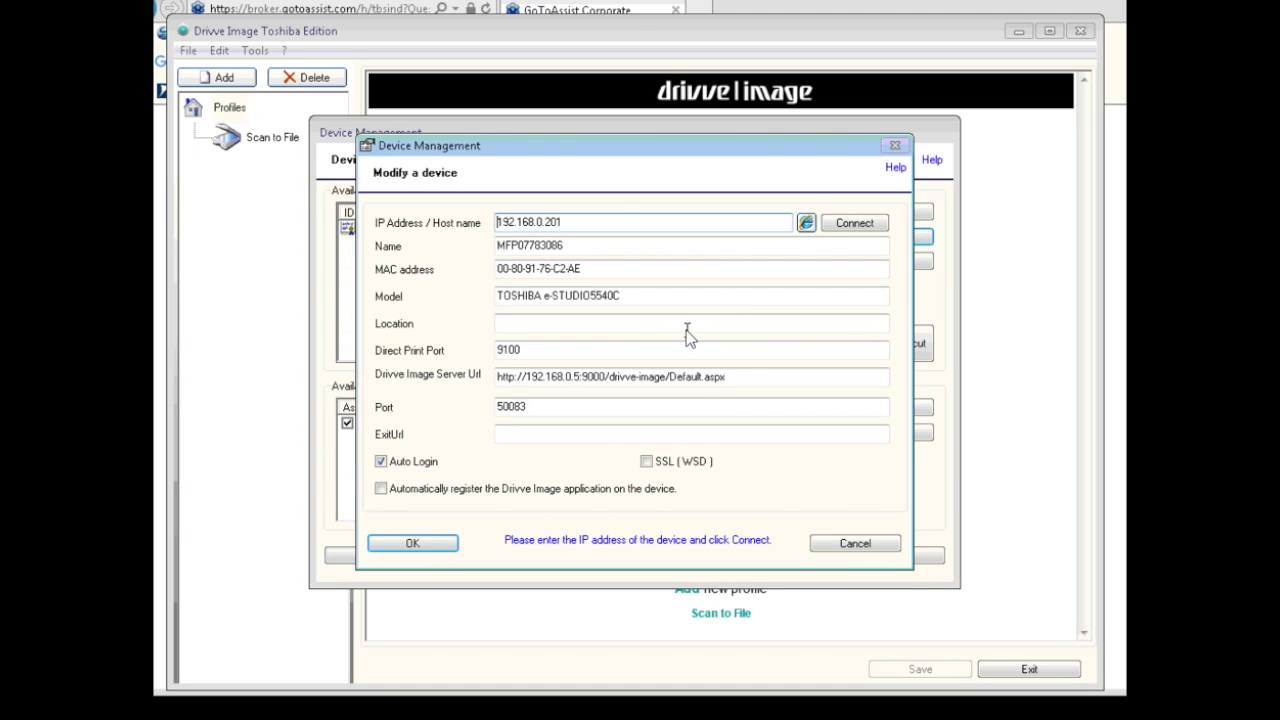
# Check the copier's MAC address and reconnect to the copier at 192.168.0.201.
pyautogui.click(563, 268)
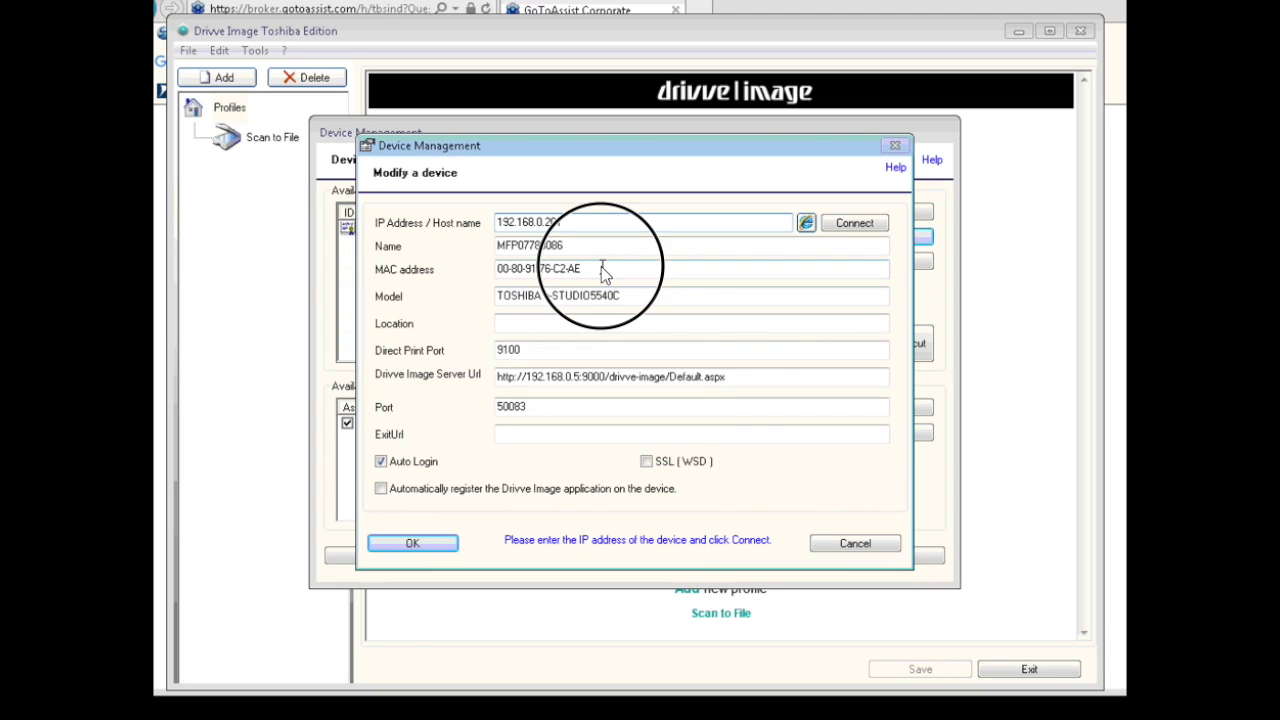
pyautogui.moveTo(565, 272); pyautogui.dragTo(460, 276)
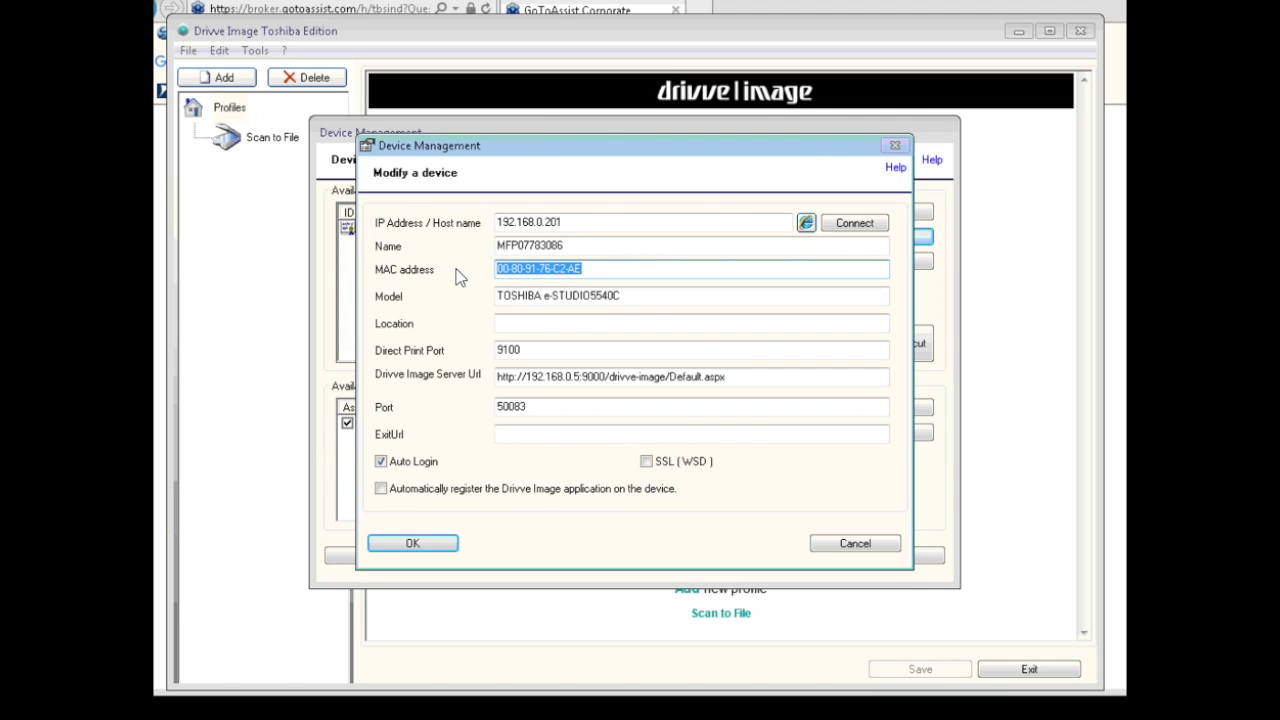
pyautogui.click(735, 270)
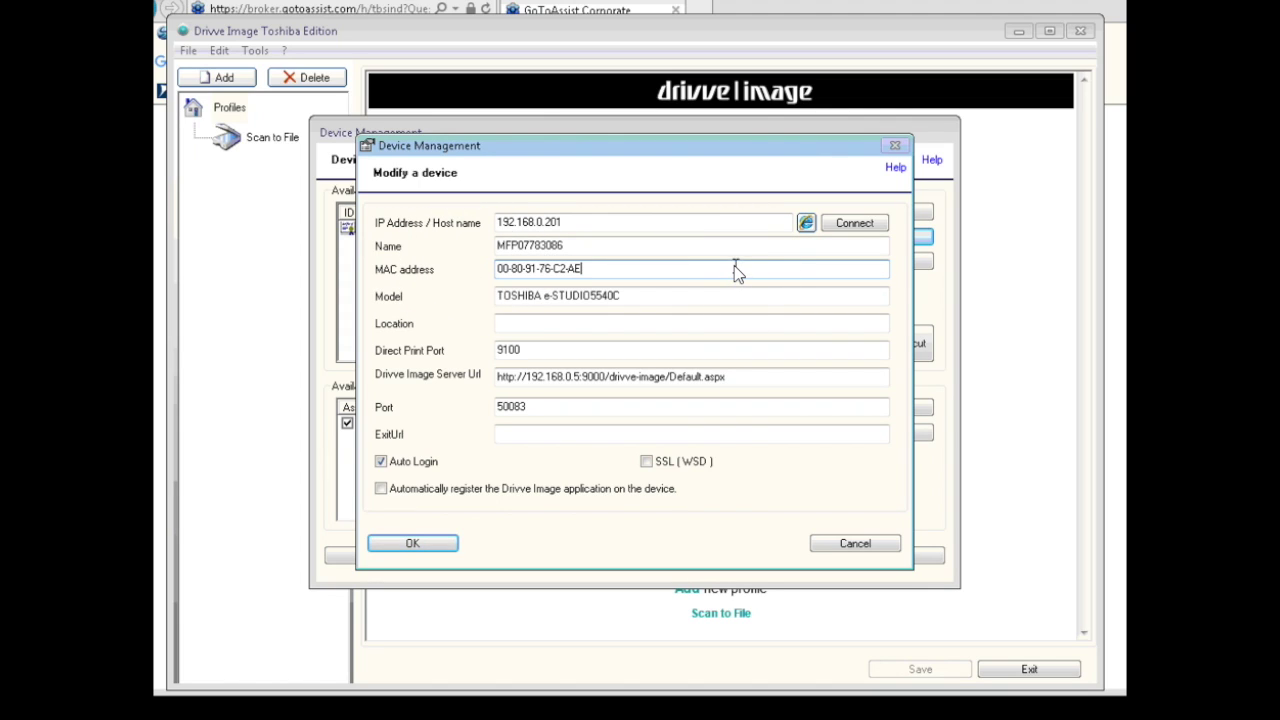
pyautogui.click(852, 224)
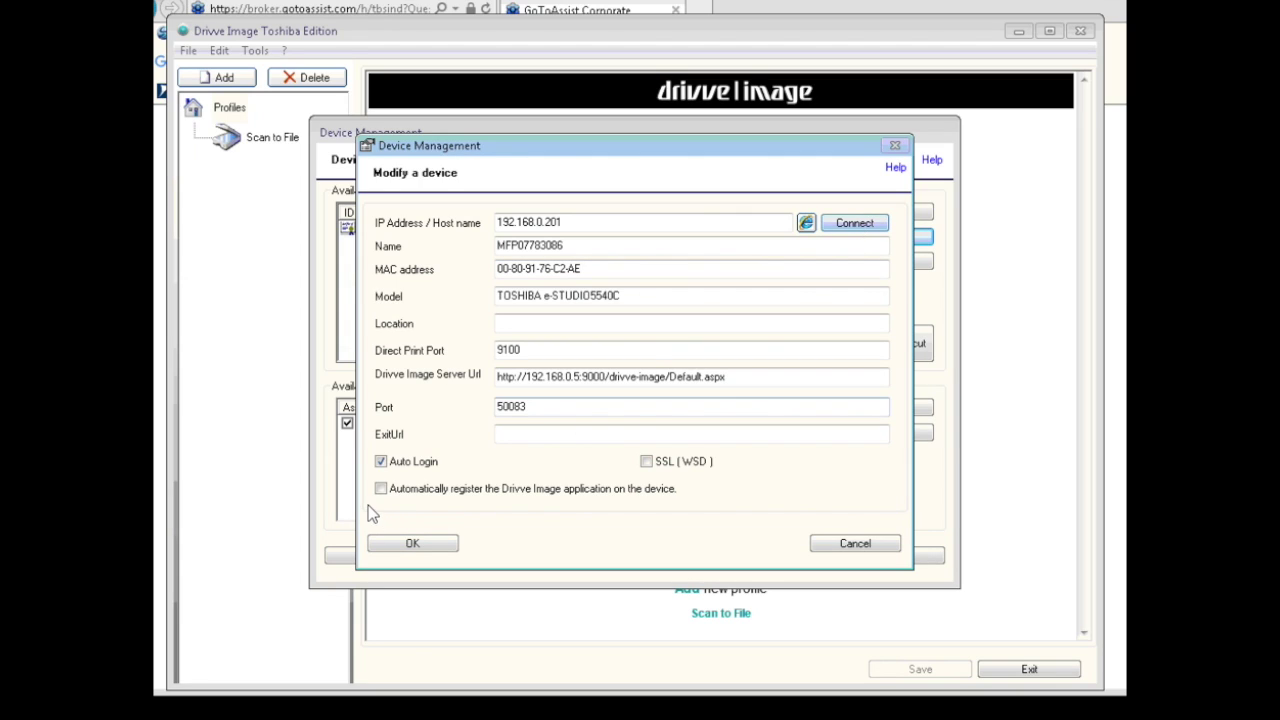
# Enable automatic Drivve Image registration and the Application entry, then save the device.
pyautogui.click(381, 488)
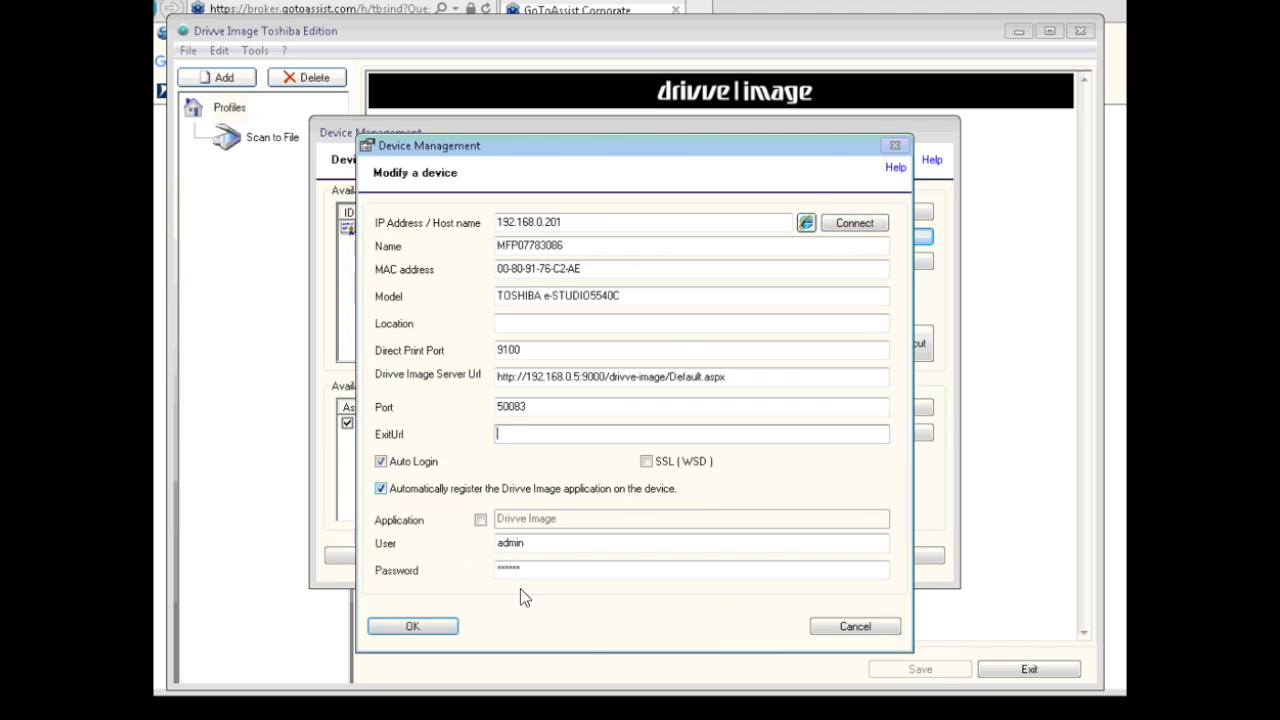
pyautogui.click(480, 519)
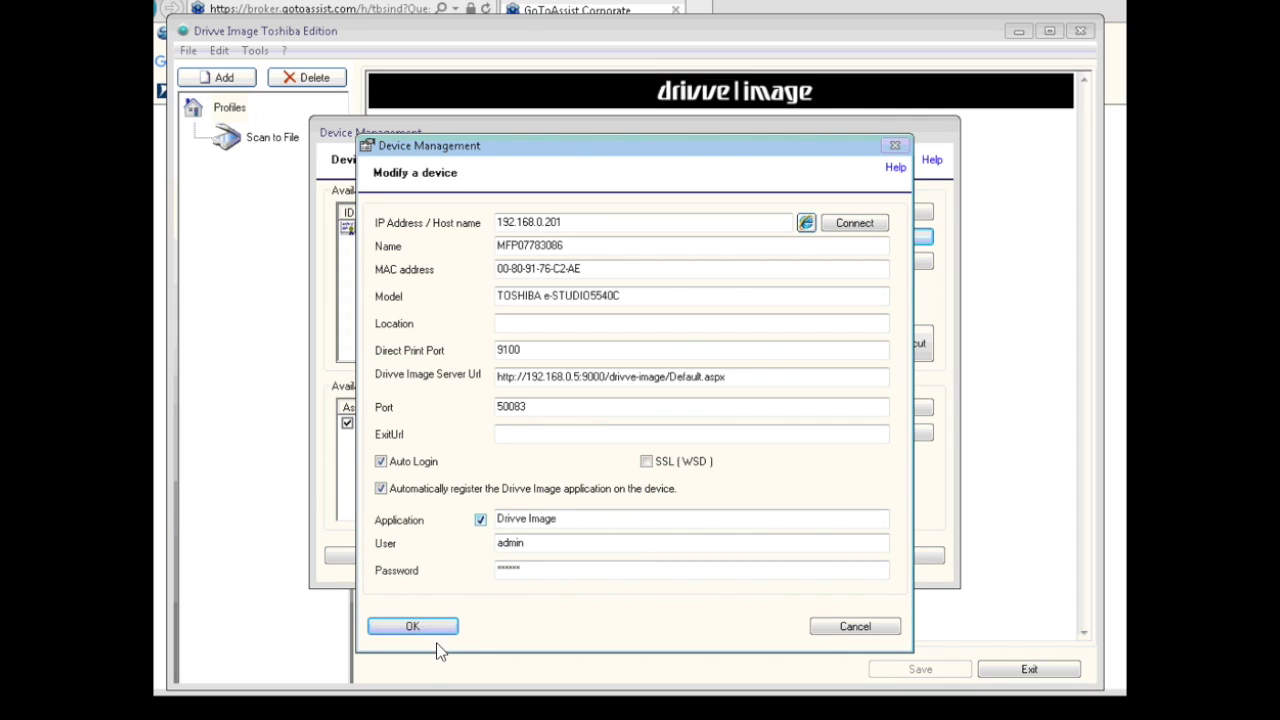
pyautogui.click(405, 632)
pyautogui.click(410, 627)
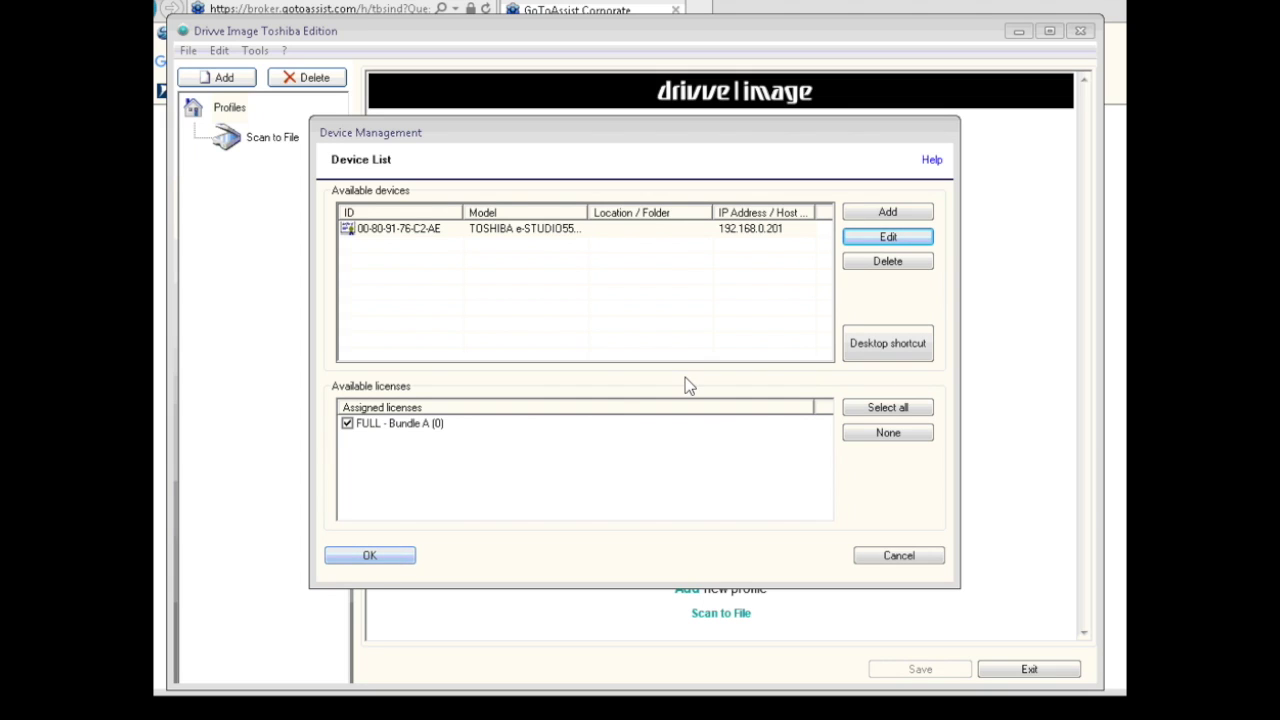
# Reopen the copier's settings at the Server Url field and launch Command Prompt via cmd.
pyautogui.click(886, 234)
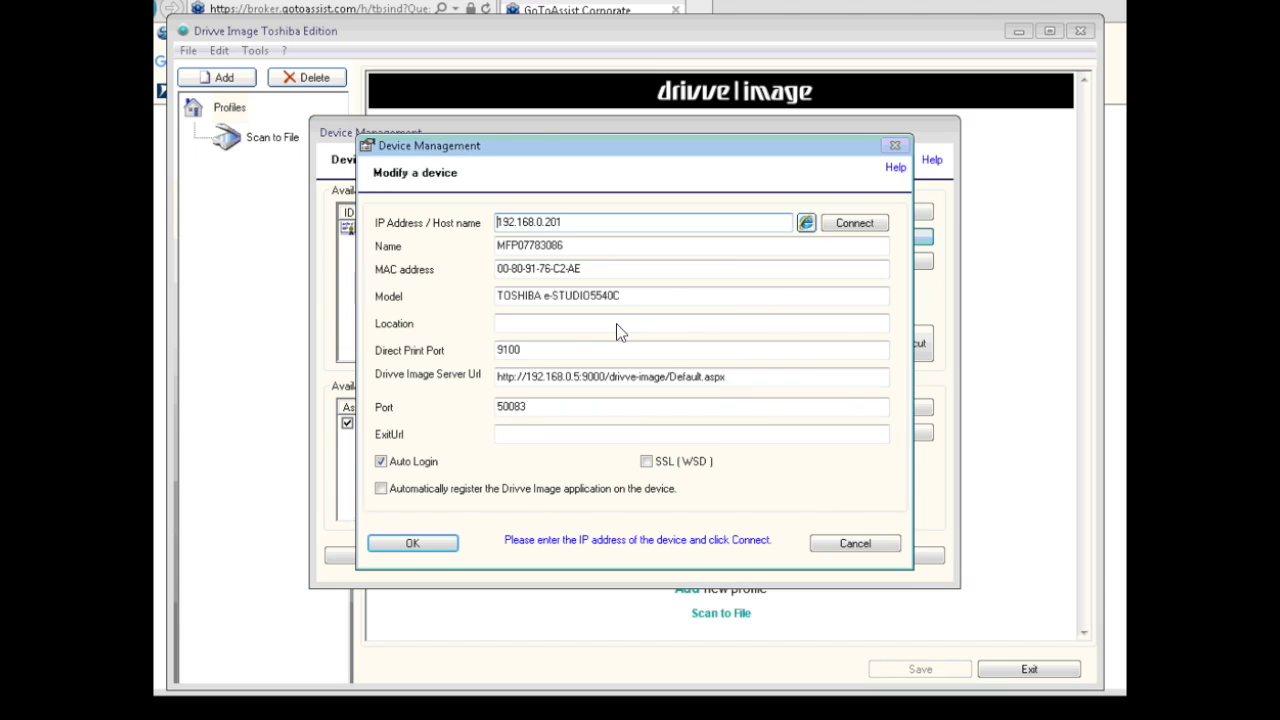
pyautogui.click(574, 377)
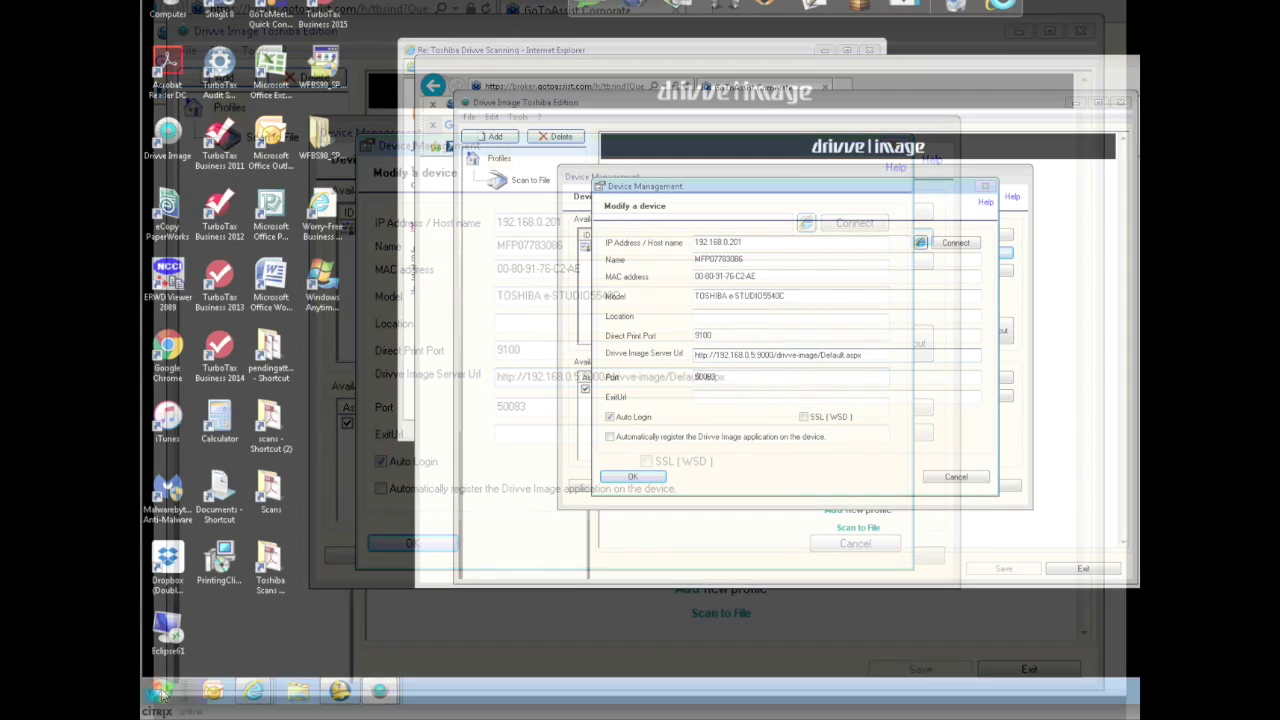
pyautogui.click(160, 690)
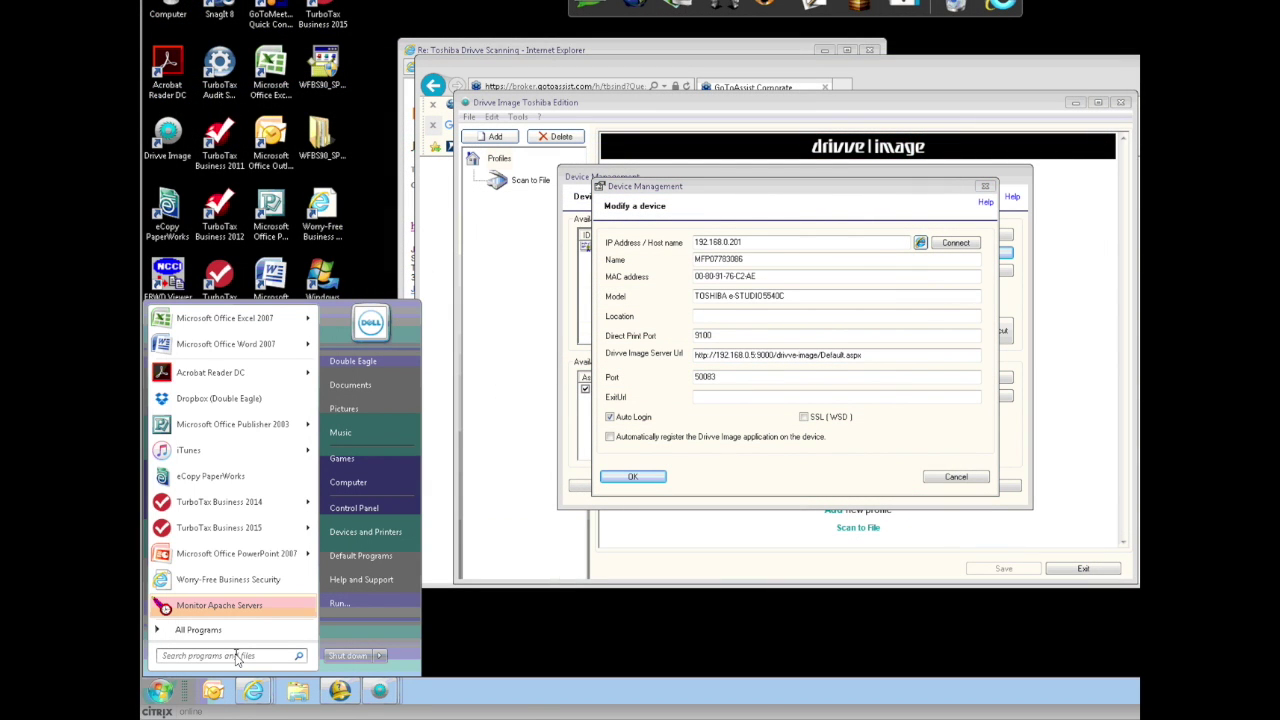
pyautogui.write('cmd')
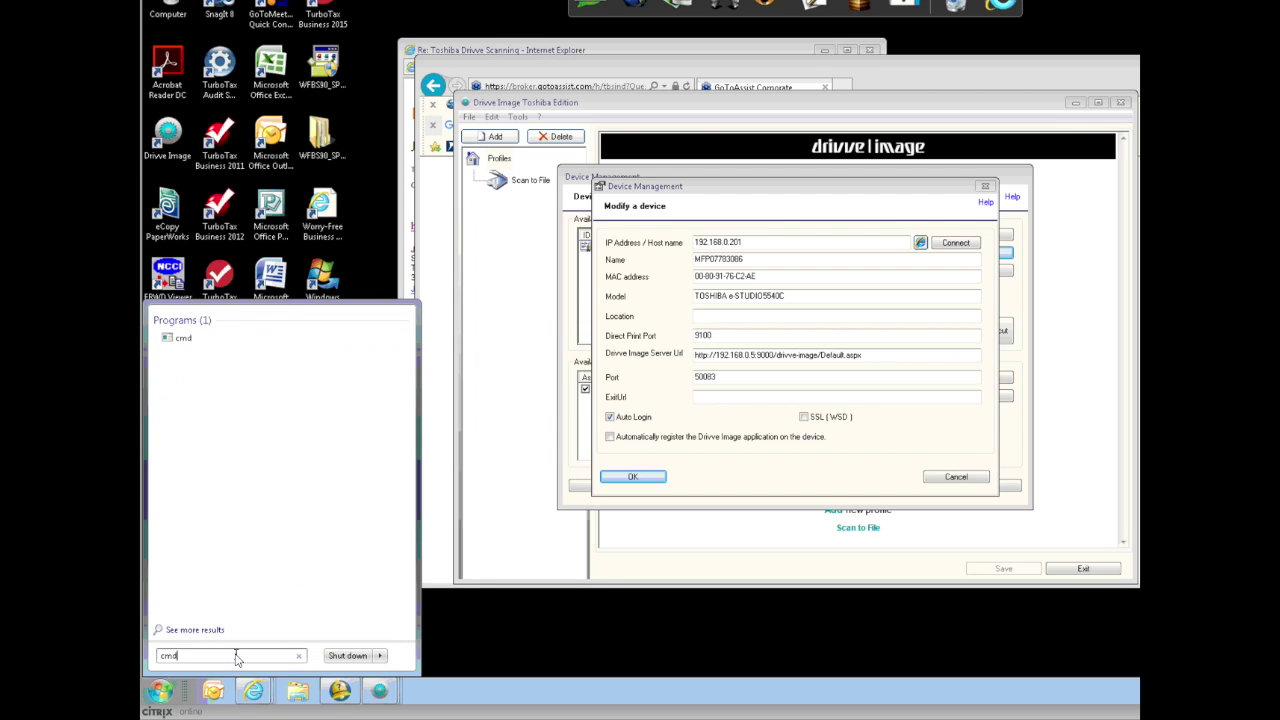
pyautogui.press('Return')
# Run ipconfig to read the PC's current IPv4 address, 192.168.0.3.
pyautogui.write('ipconig')
pyautogui.press('BackSpace')
pyautogui.press('BackSpace')
pyautogui.write('fig')
pyautogui.press('Return')
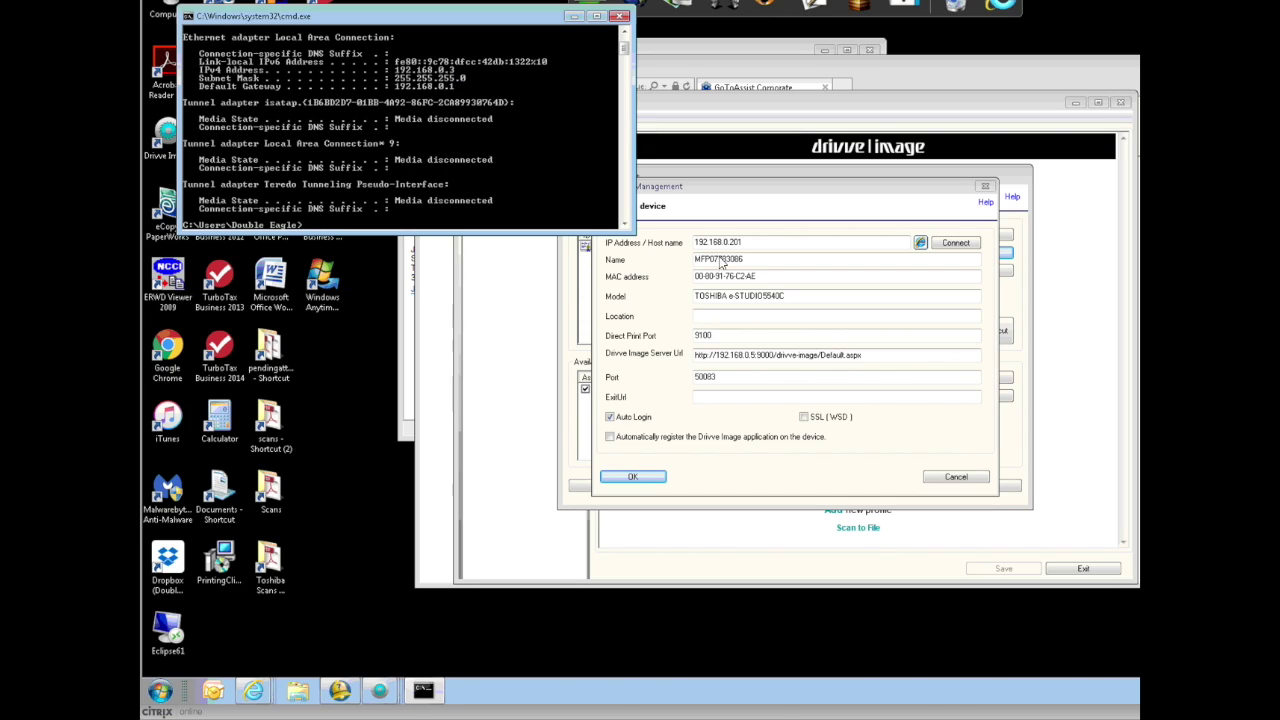
# Change the Drivve Image Server Url's IP ending so it points to 192.168.0.3.
pyautogui.click(757, 358)
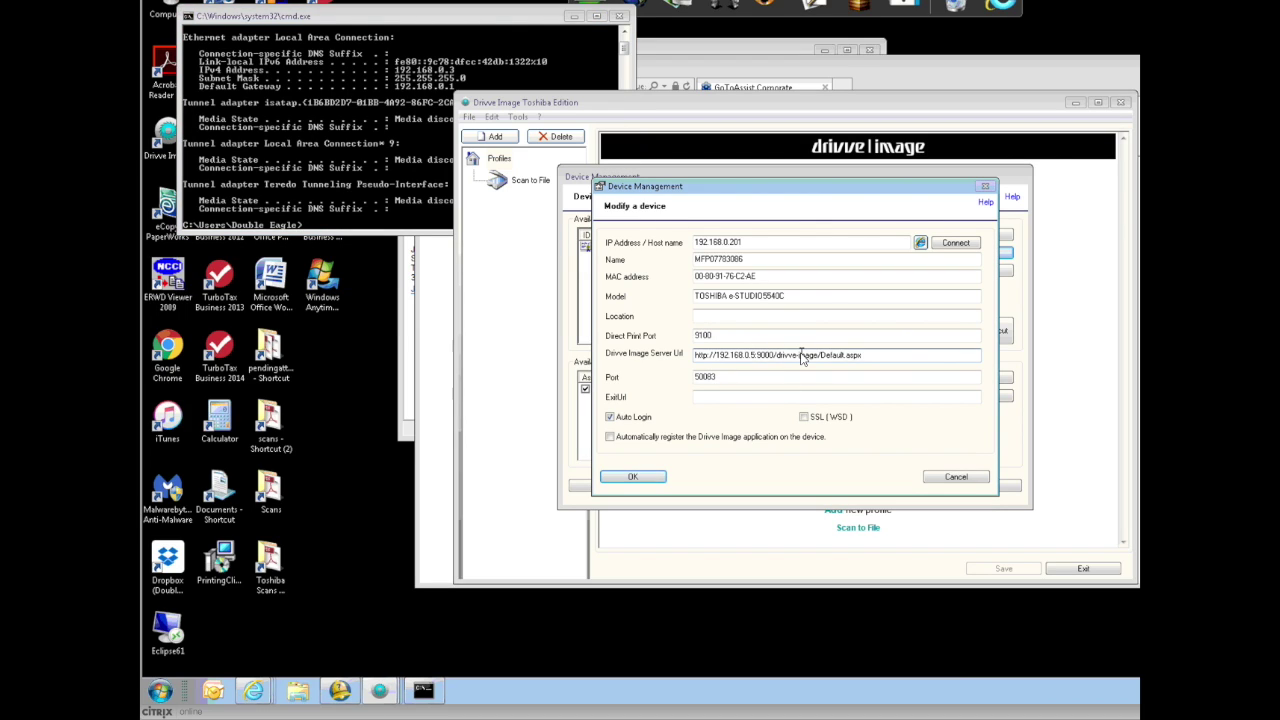
pyautogui.press('BackSpace')
pyautogui.write('3')
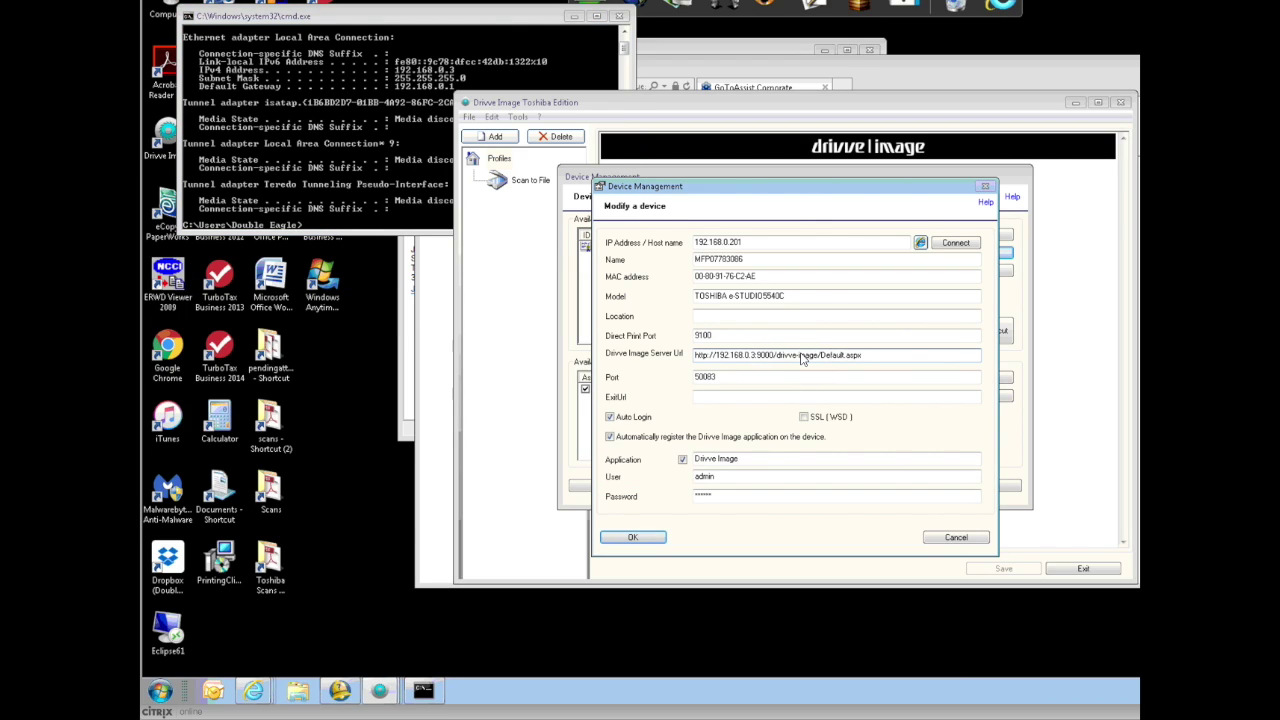
pyautogui.moveTo(871, 357); pyautogui.dragTo(657, 351)
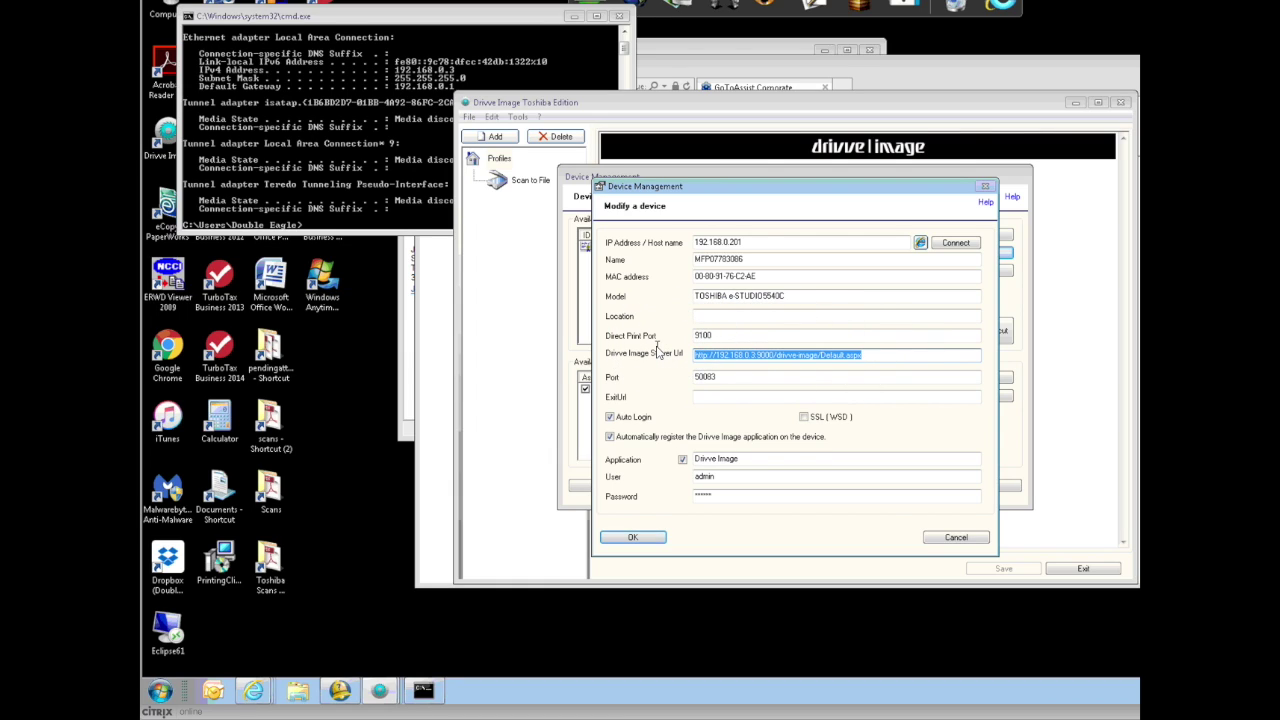
pyautogui.rightClick(730, 366)
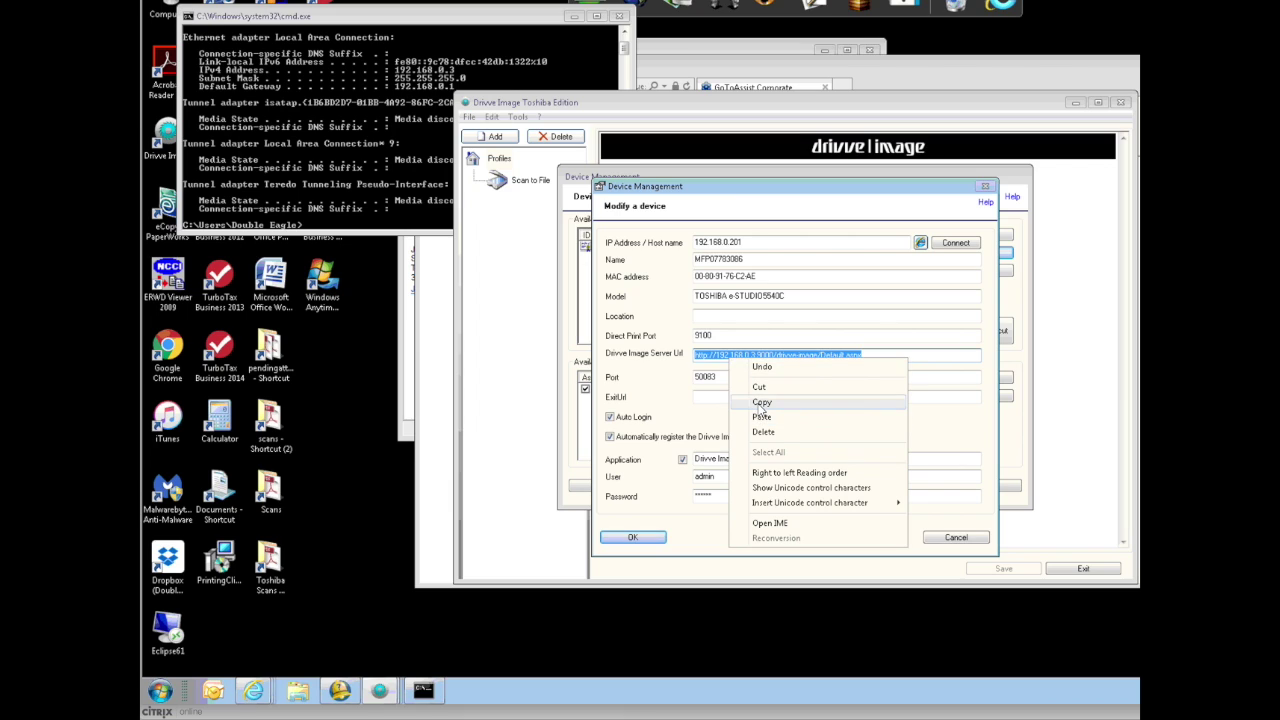
pyautogui.click(760, 403)
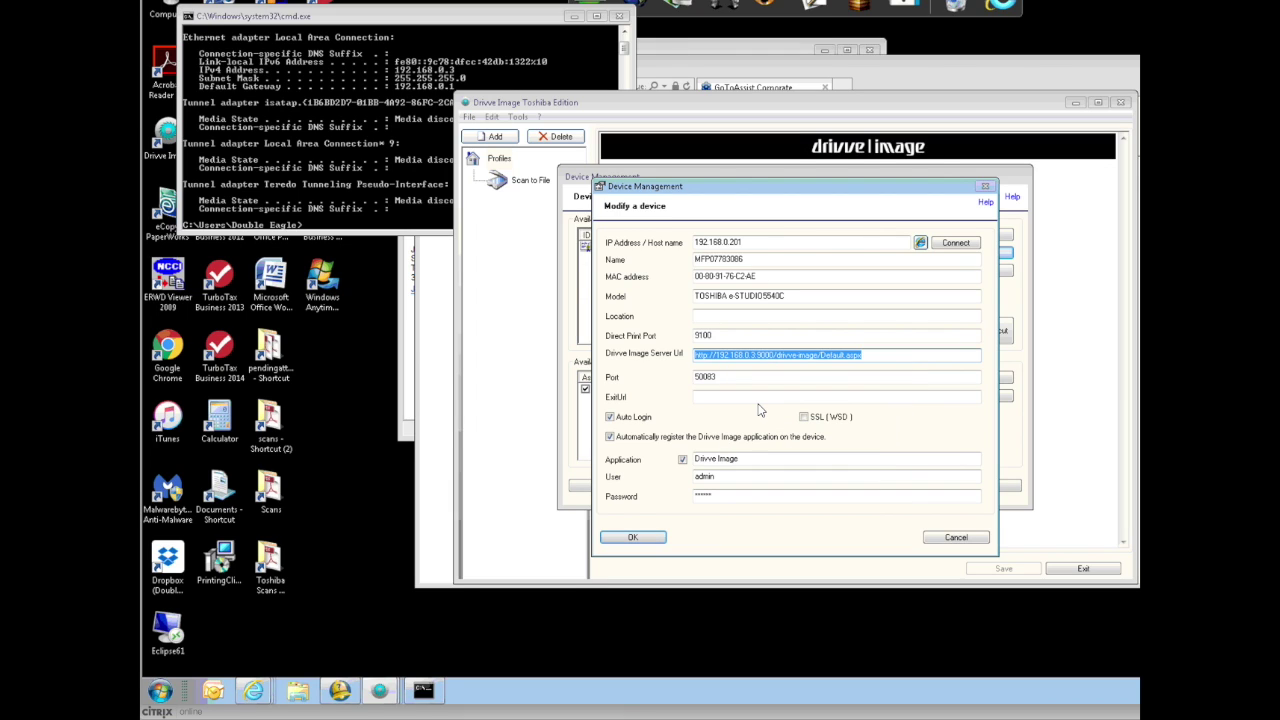
pyautogui.click(920, 243)
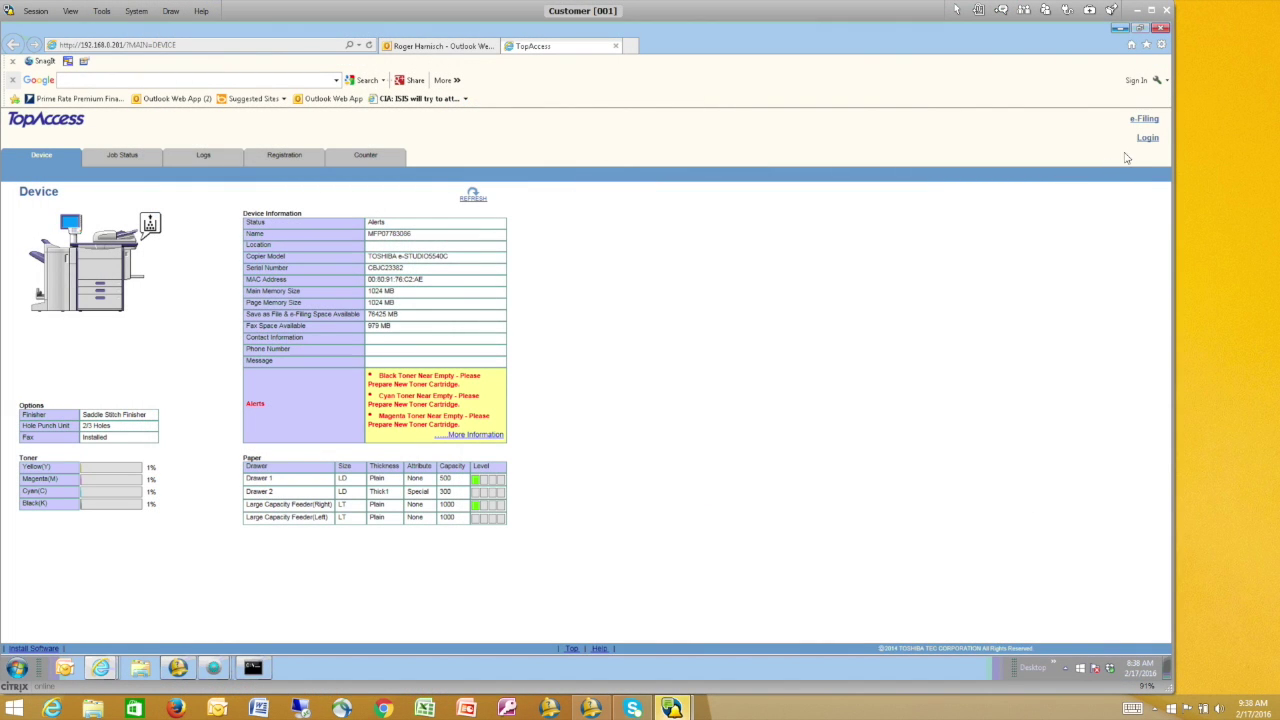
# Log in to TopAccess with the administrator user name and password, then open Administration.
pyautogui.click(1148, 139)
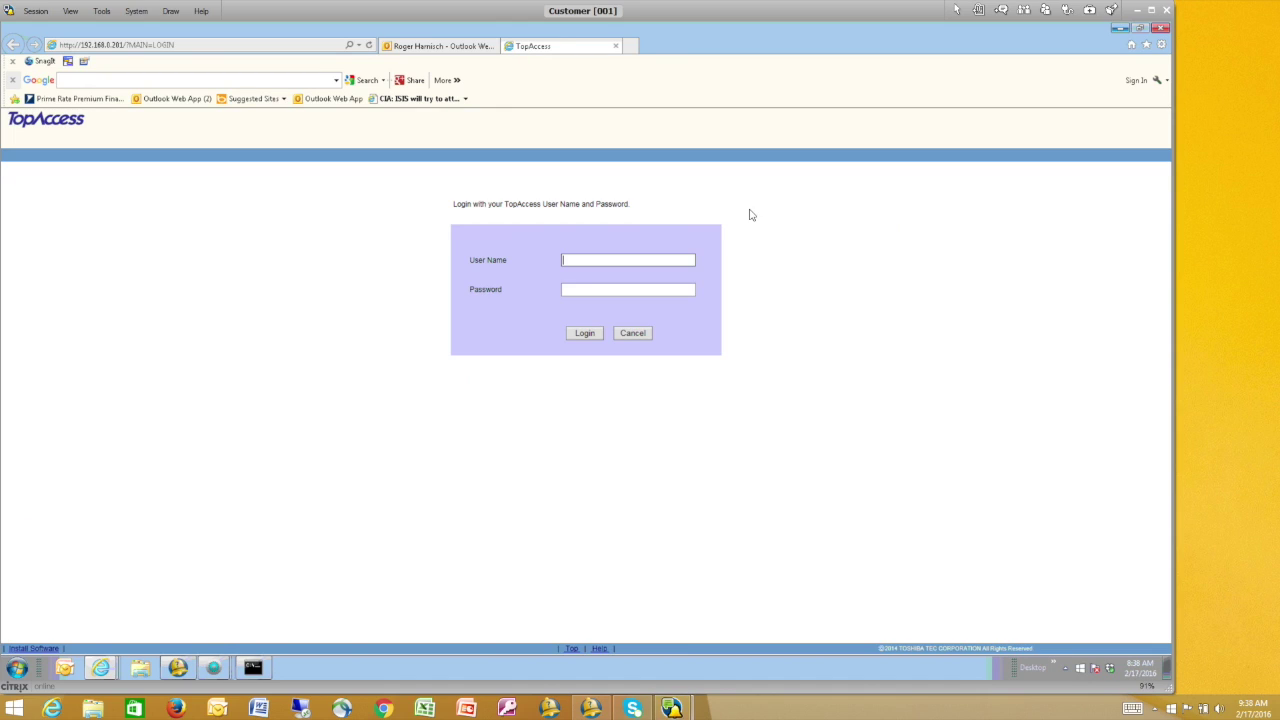
pyautogui.click(641, 262)
pyautogui.write('admin')
pyautogui.press('Tab')
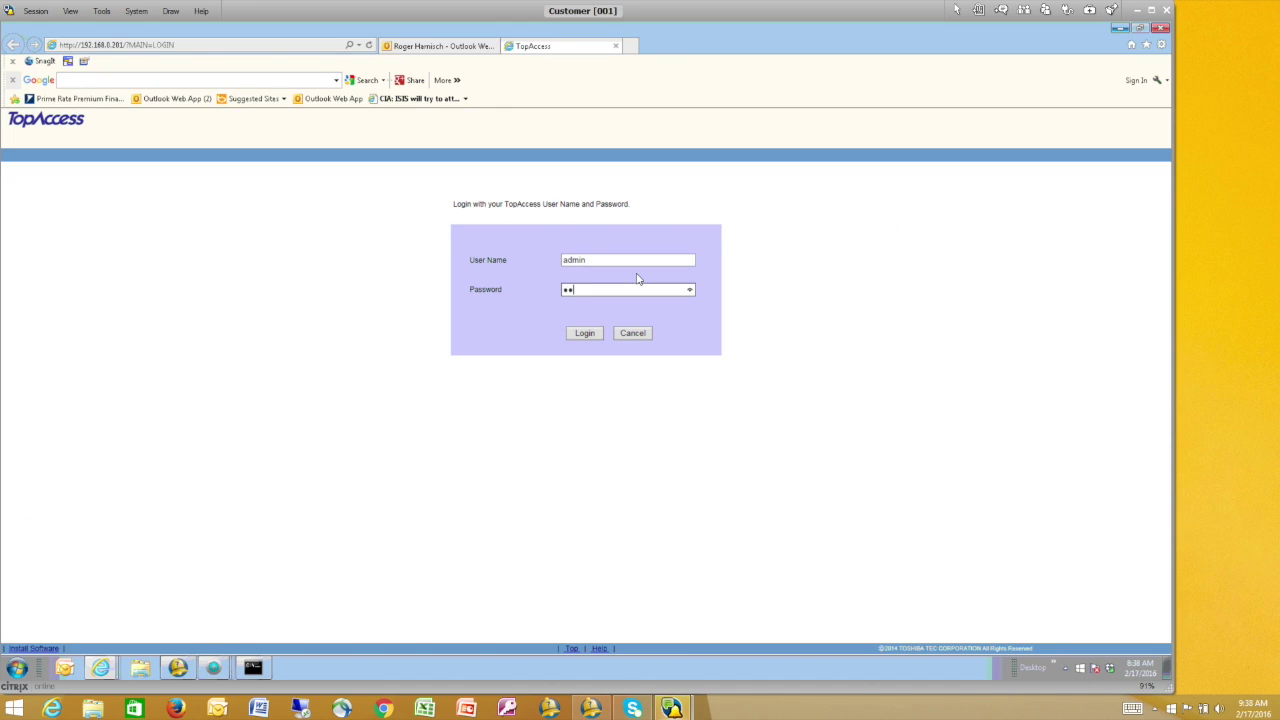
pyautogui.write('123456')
pyautogui.click(578, 336)
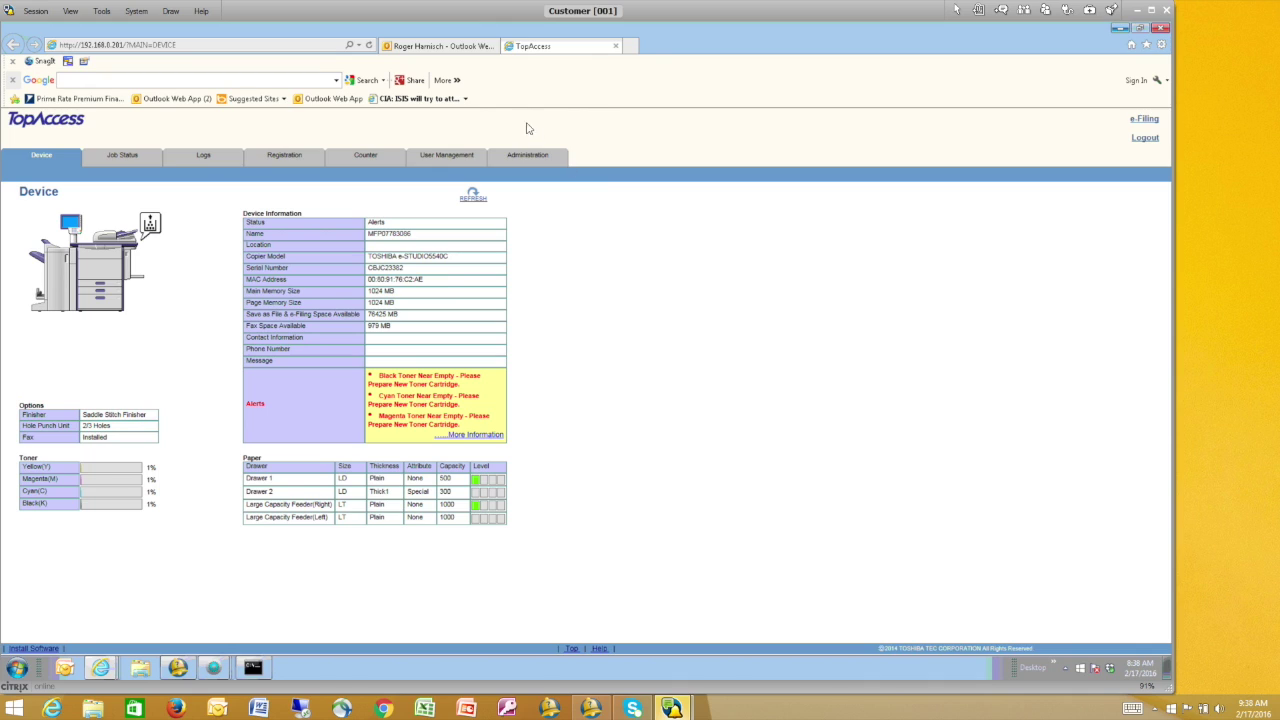
pyautogui.click(528, 157)
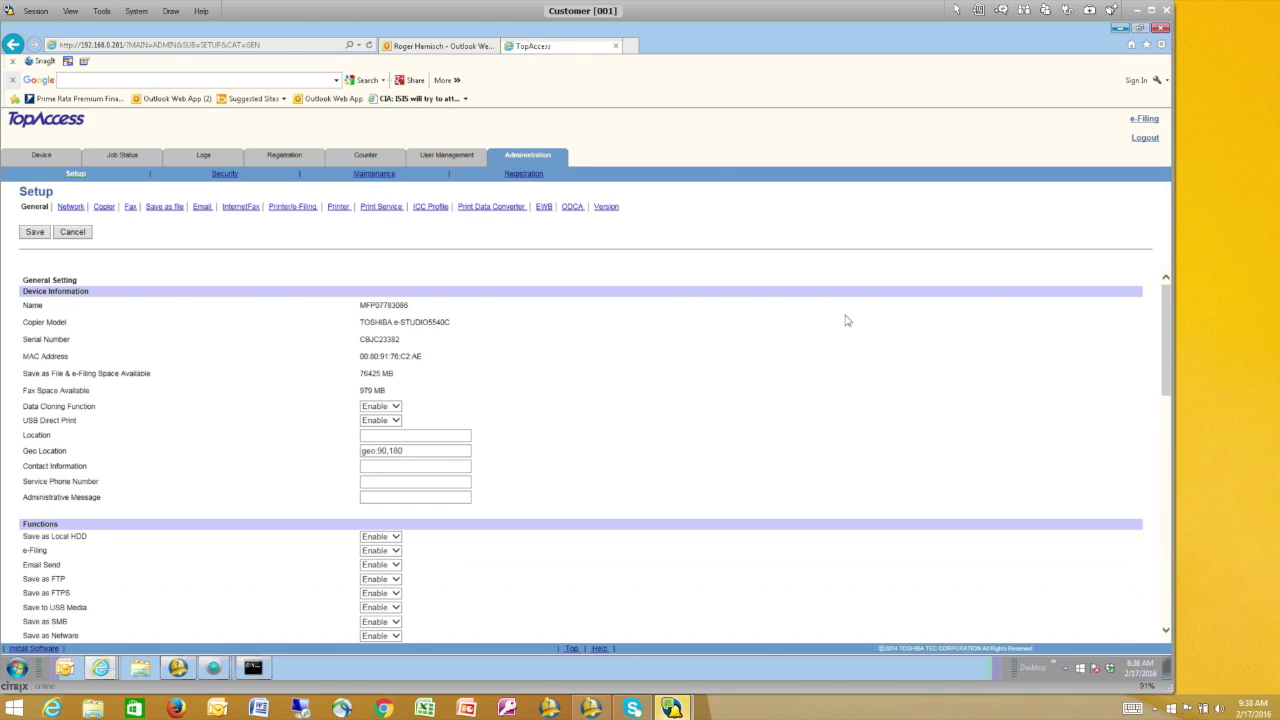
pyautogui.click(545, 208)
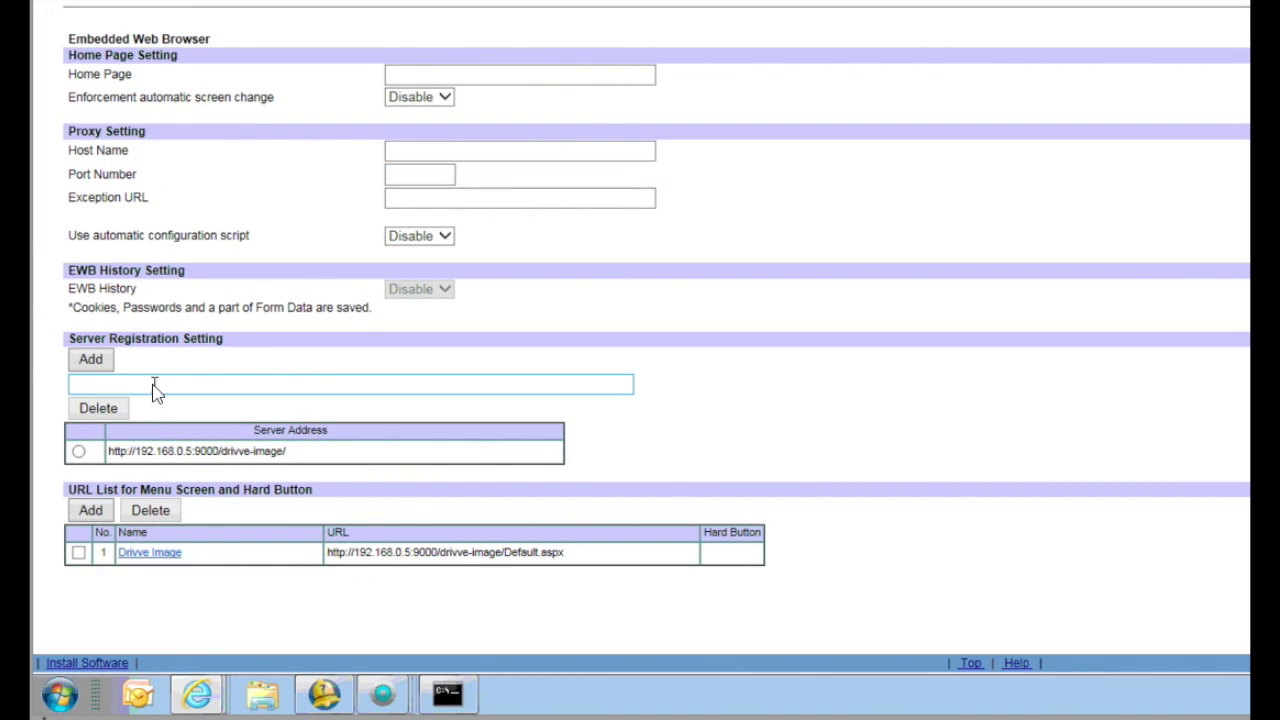
pyautogui.click(155, 386)
pyautogui.rightClick(155, 386)
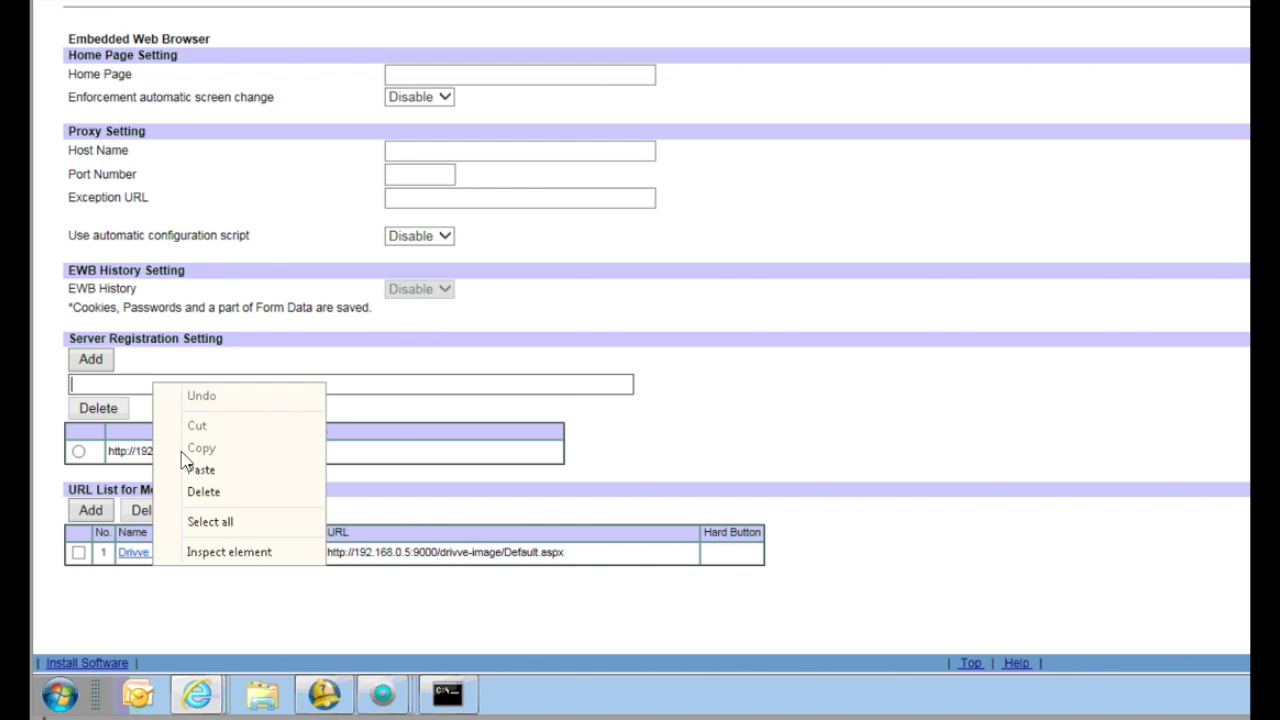
pyautogui.click(197, 469)
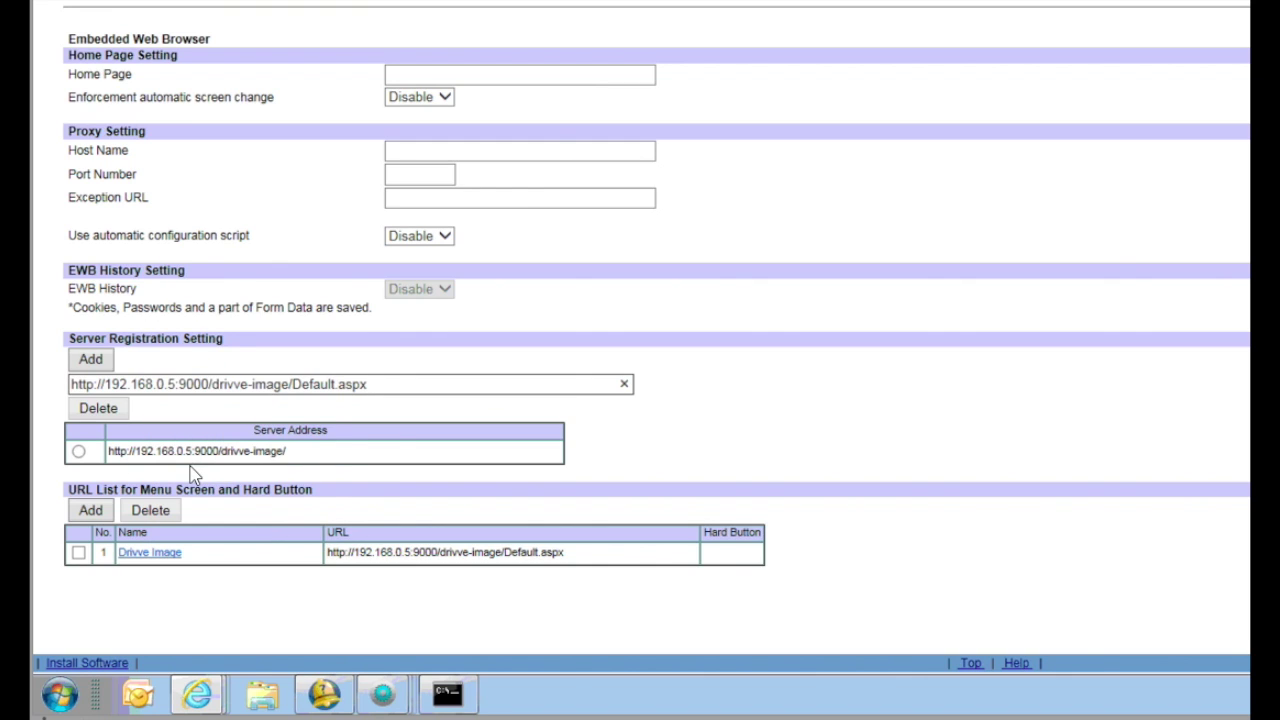
pyautogui.press('BackSpace')
pyautogui.press('BackSpace')
pyautogui.press('BackSpace')
pyautogui.press('BackSpace')
pyautogui.press('BackSpace')
pyautogui.press('BackSpace')
pyautogui.press('BackSpace')
pyautogui.press('BackSpace')
pyautogui.press('BackSpace')
pyautogui.press('BackSpace')
pyautogui.press('BackSpace')
pyautogui.write('/')
pyautogui.click(176, 388)
pyautogui.press('BackSpace')
pyautogui.write('3')
pyautogui.click(90, 368)
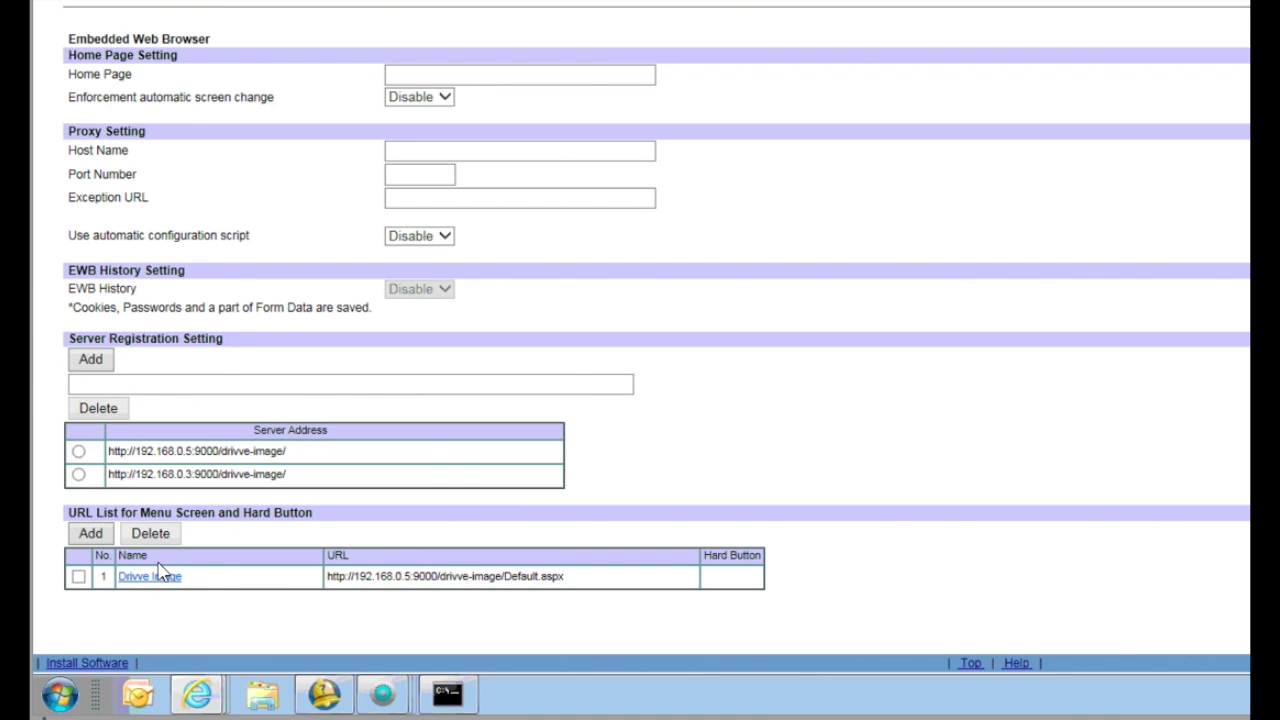
pyautogui.click(162, 578)
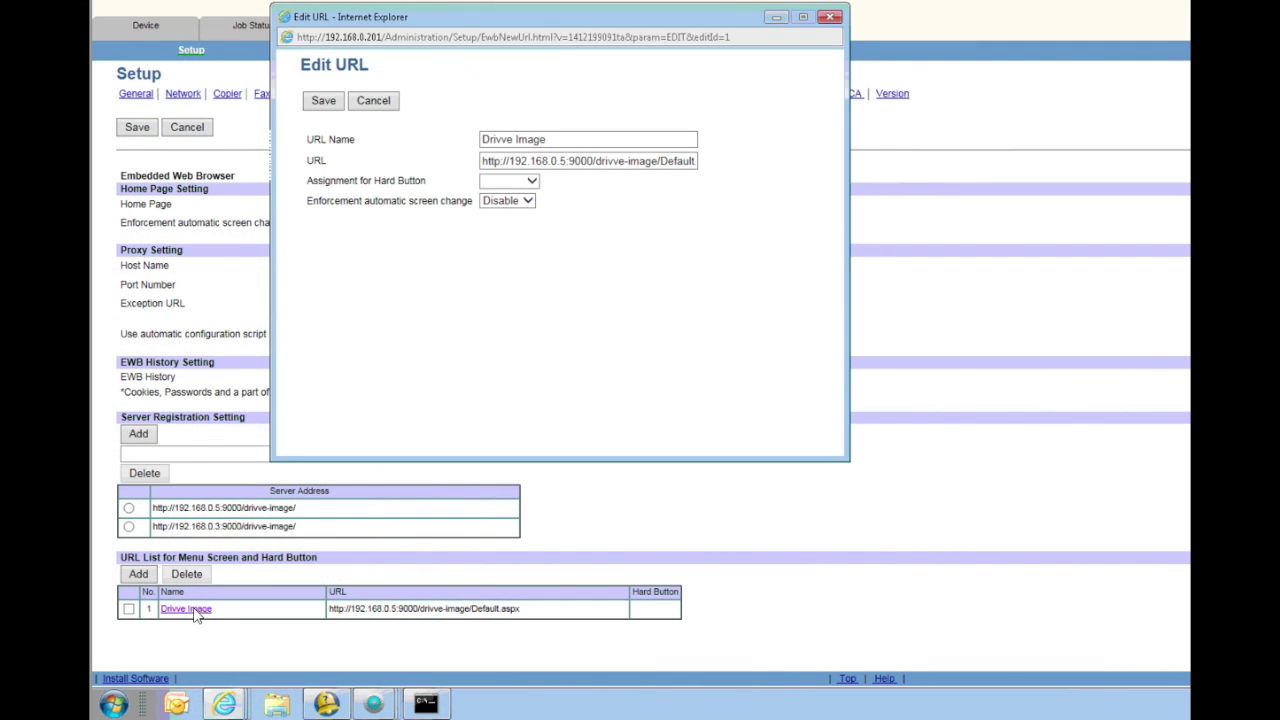
pyautogui.click(565, 163)
pyautogui.press('BackSpace')
pyautogui.write('3')
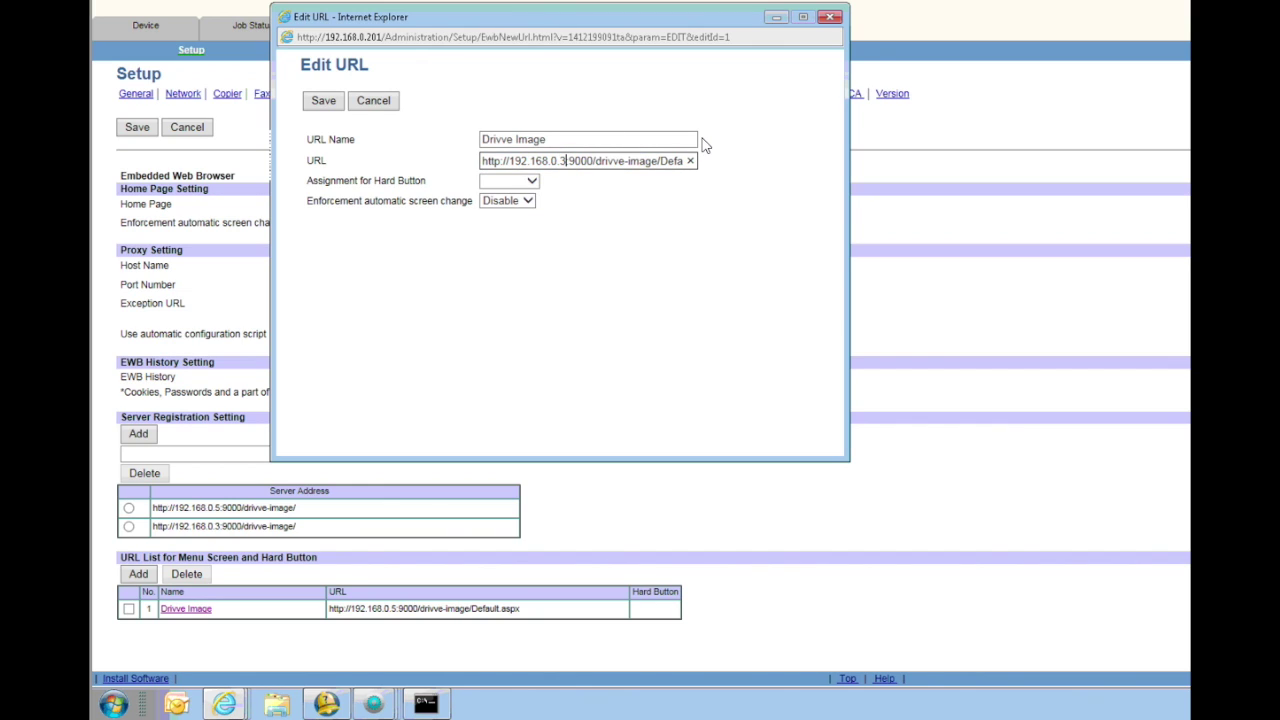
pyautogui.click(320, 104)
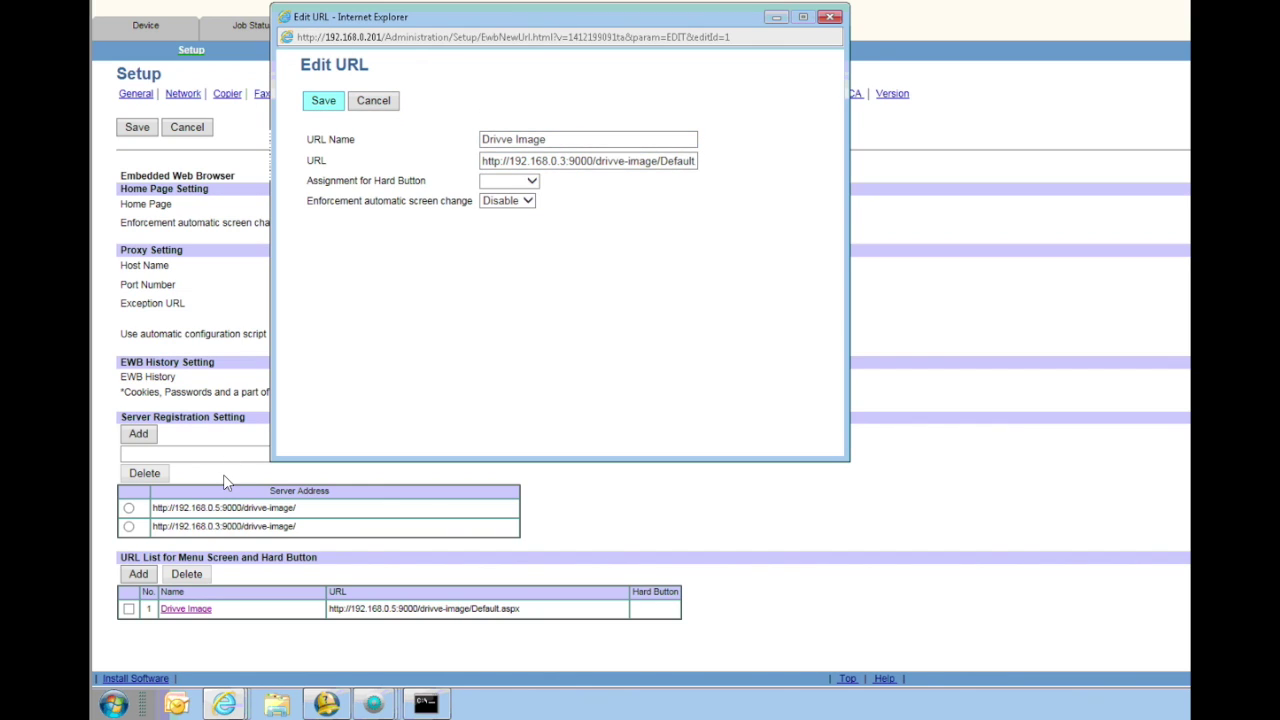
# Delete the old 192.168.0.5 server registration.
pyautogui.click(128, 508)
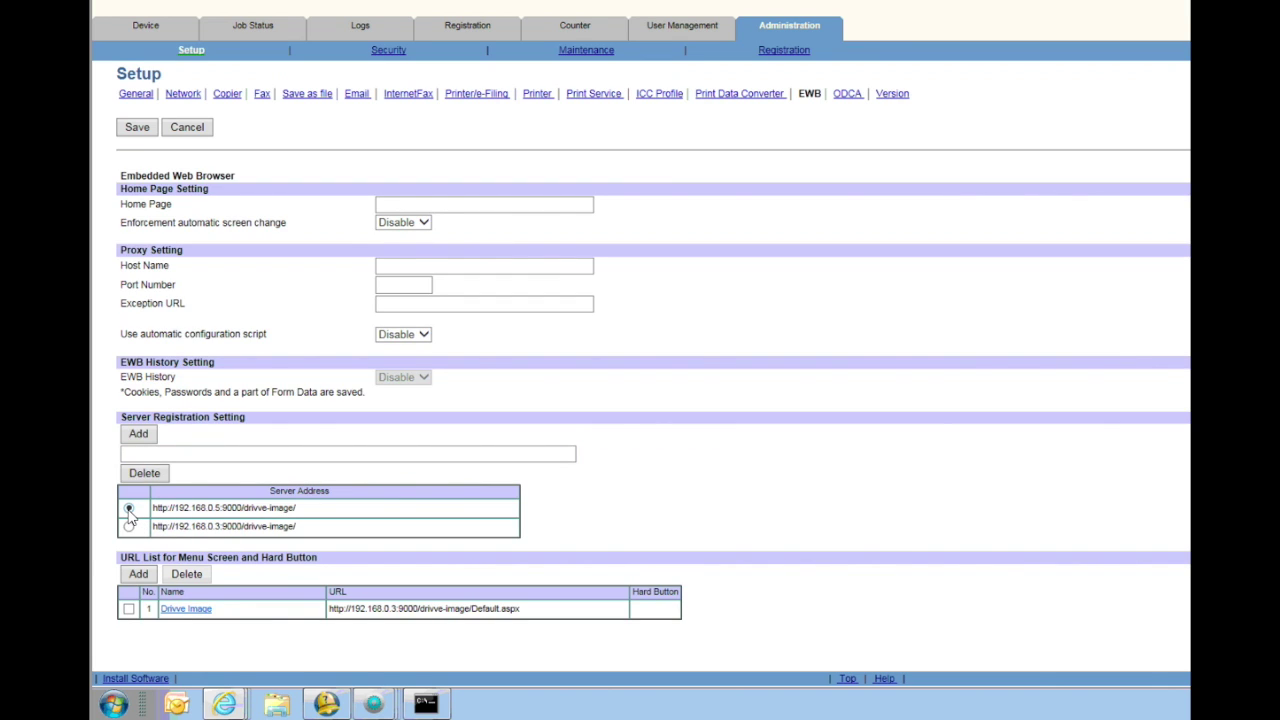
pyautogui.click(148, 473)
pyautogui.click(848, 333)
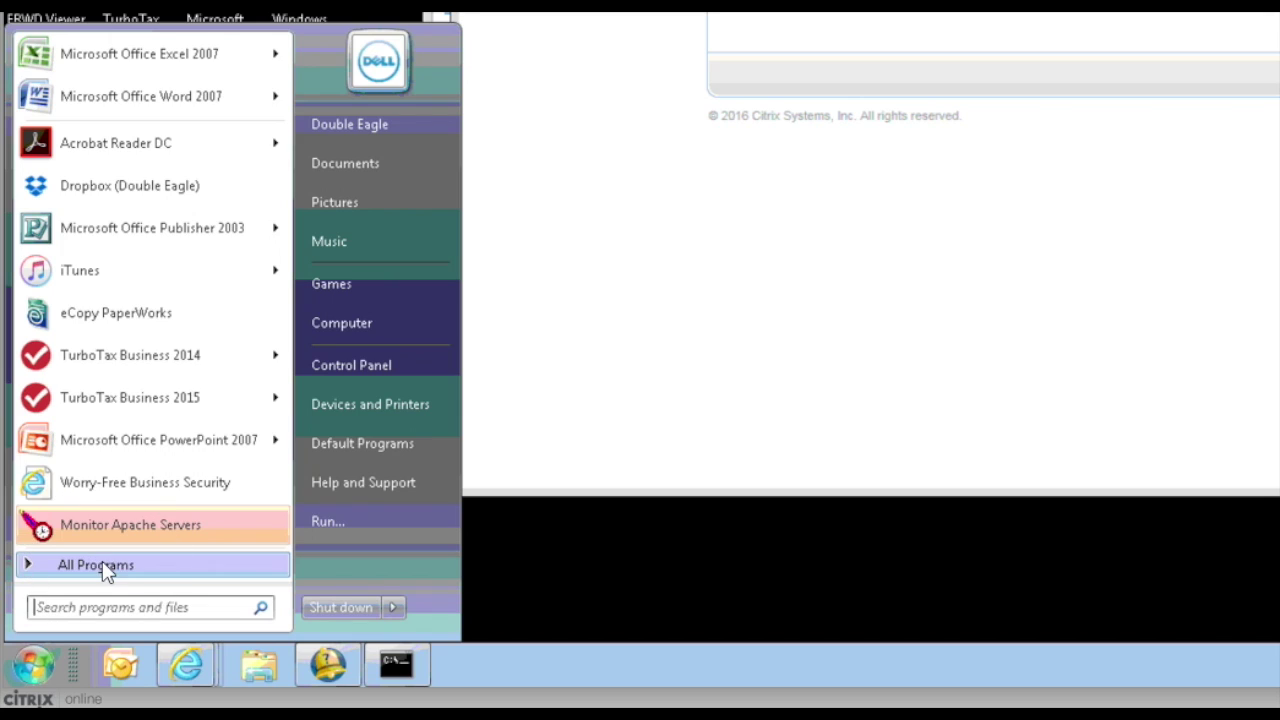
# Launch Drivve IIS-Configuration and reinstall the services on Http port 9000 and Https port 4443.
pyautogui.click(104, 566)
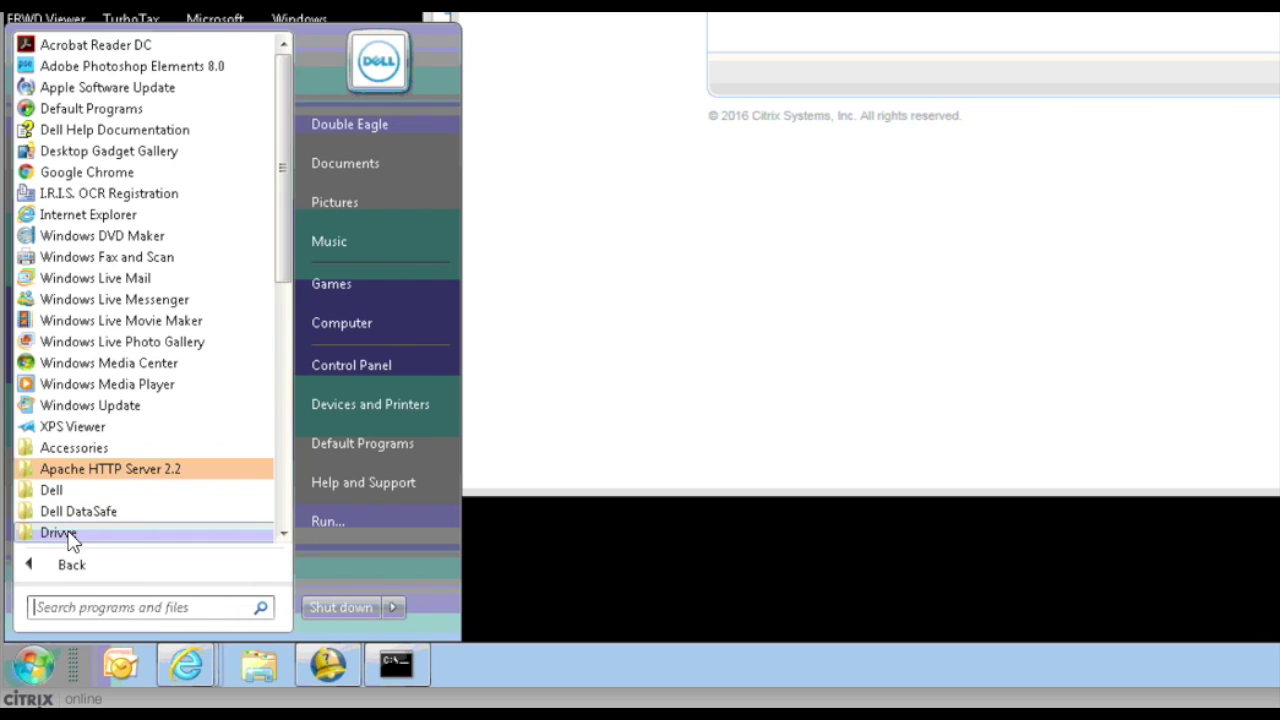
pyautogui.click(70, 532)
pyautogui.click(112, 491)
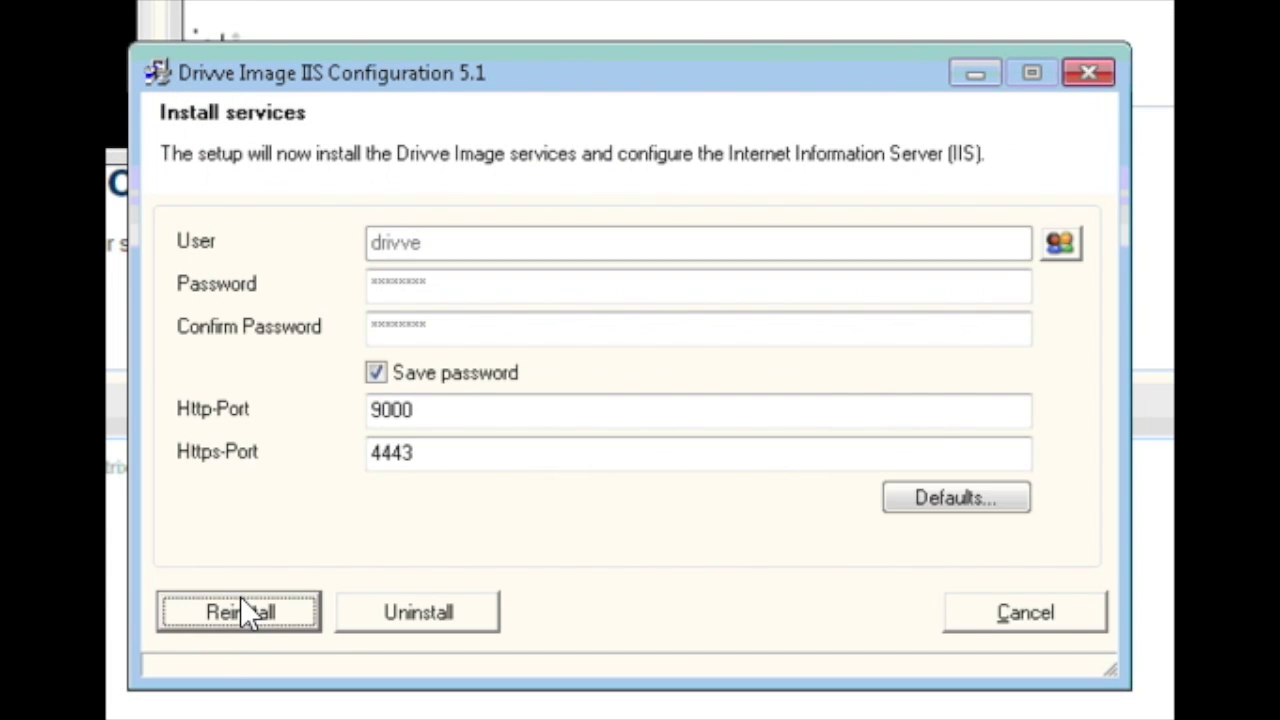
pyautogui.click(238, 617)
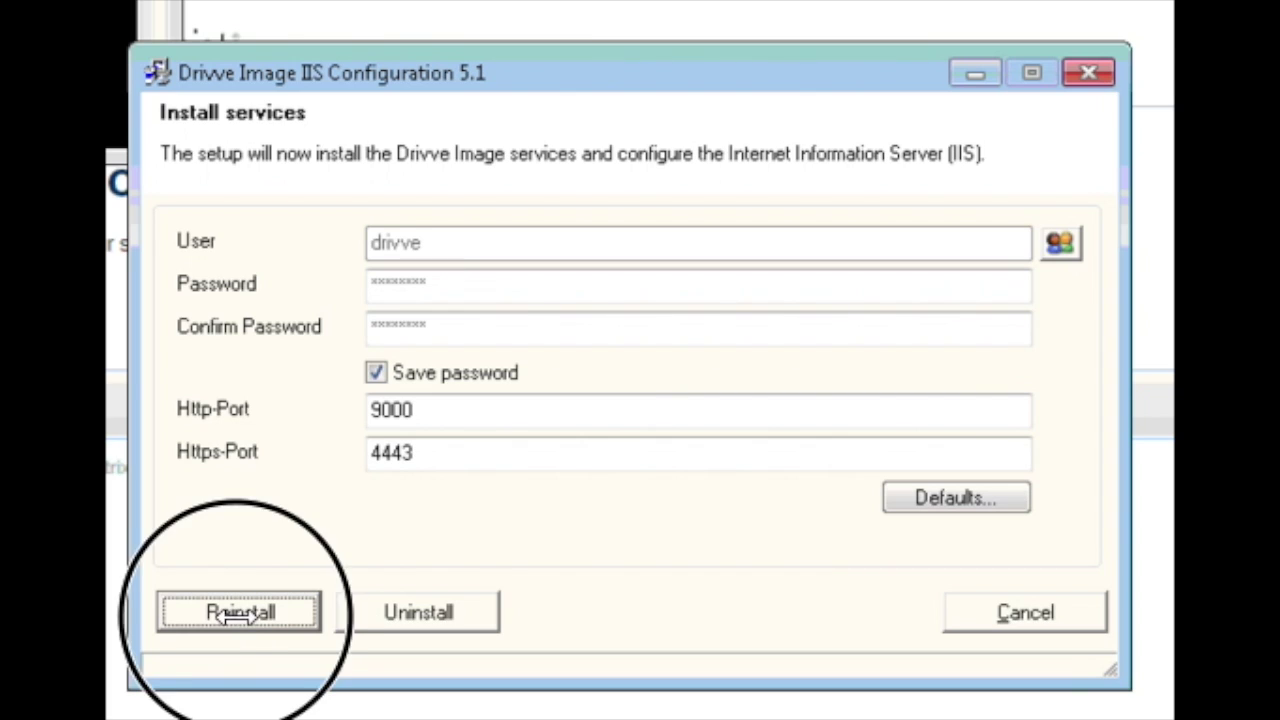